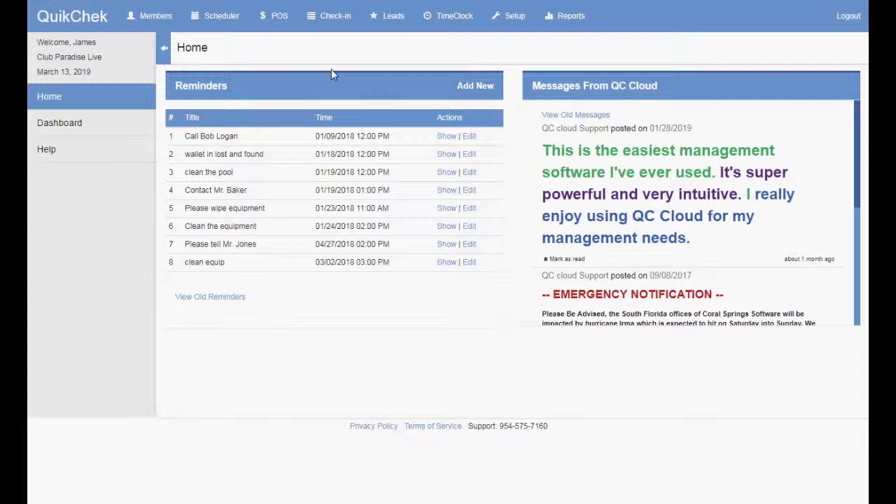
Step: Open the details of the latest checking batch, 3010, from the billing batches report
drag(211, 50, 194, 49)
click(178, 48)
click(574, 23)
click(151, 121)
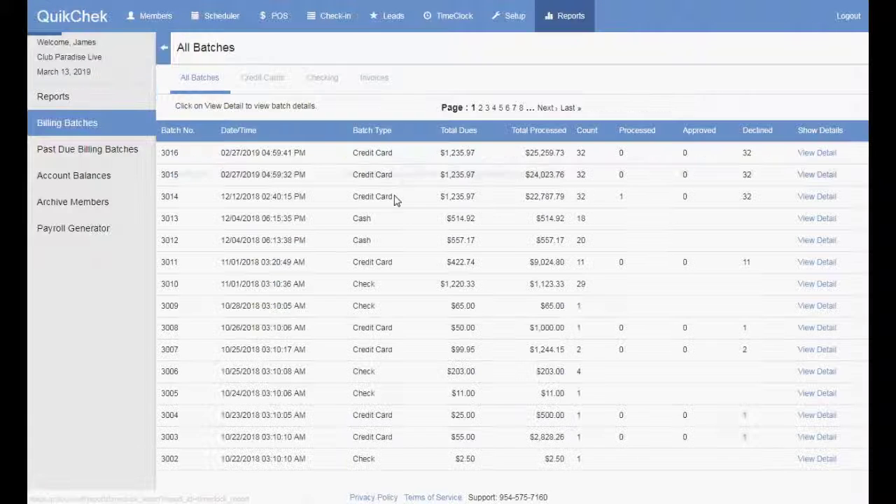
click(316, 82)
click(823, 163)
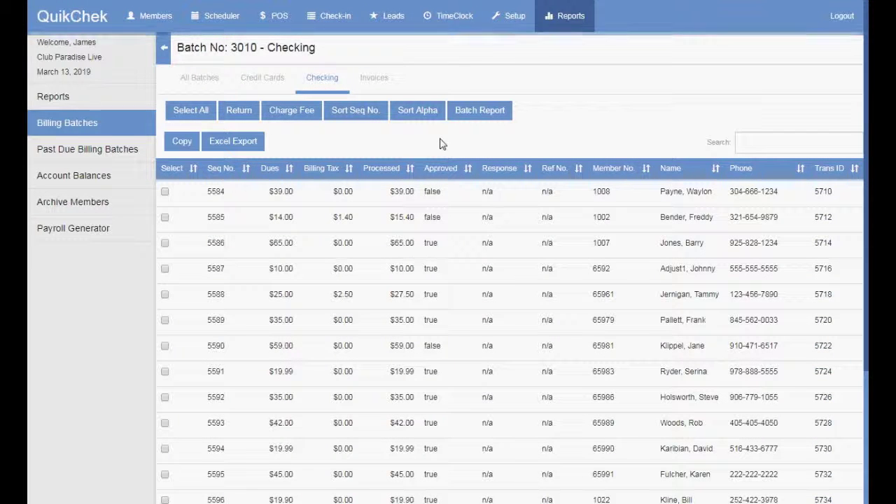
Step: Return the $27.50 draft in checking batch 3010 and confirm debiting the selected account
click(164, 294)
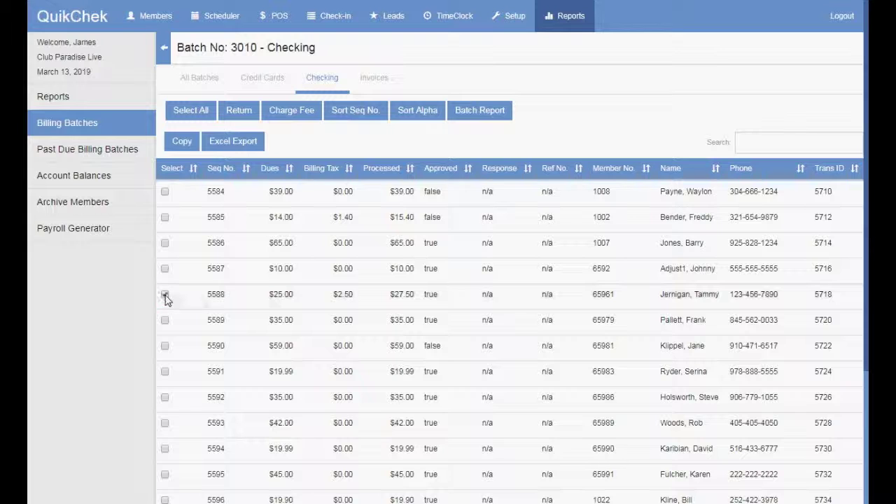
click(240, 114)
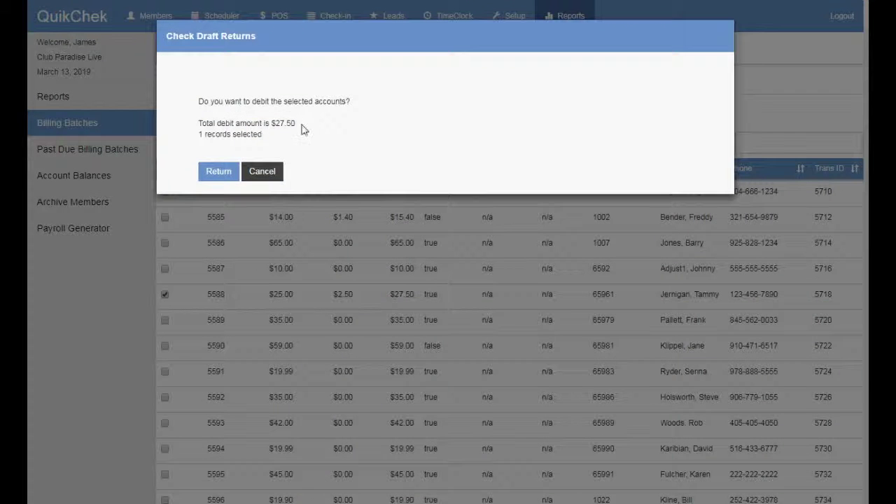
drag(303, 129, 322, 103)
click(256, 123)
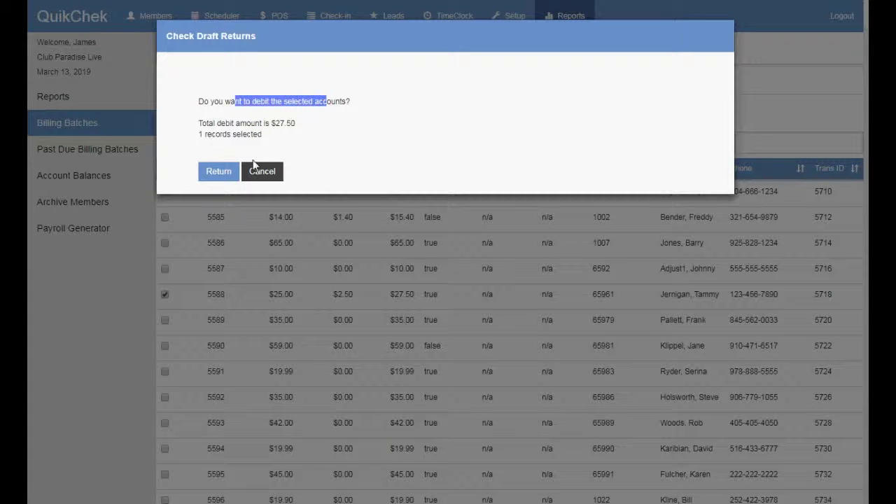
drag(222, 136, 199, 134)
click(221, 148)
click(221, 172)
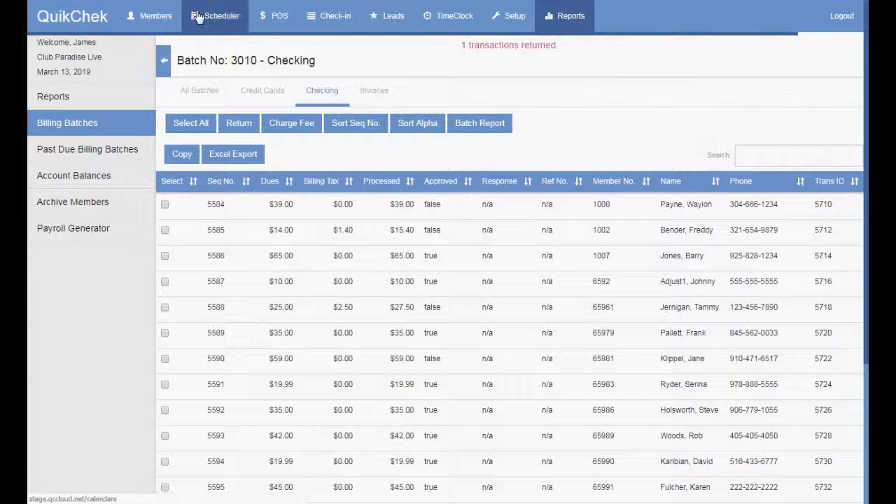
Step: In a separate browser tab, find the returned draft's member by first name and open the billing account's payment history
right_click(153, 15)
click(163, 22)
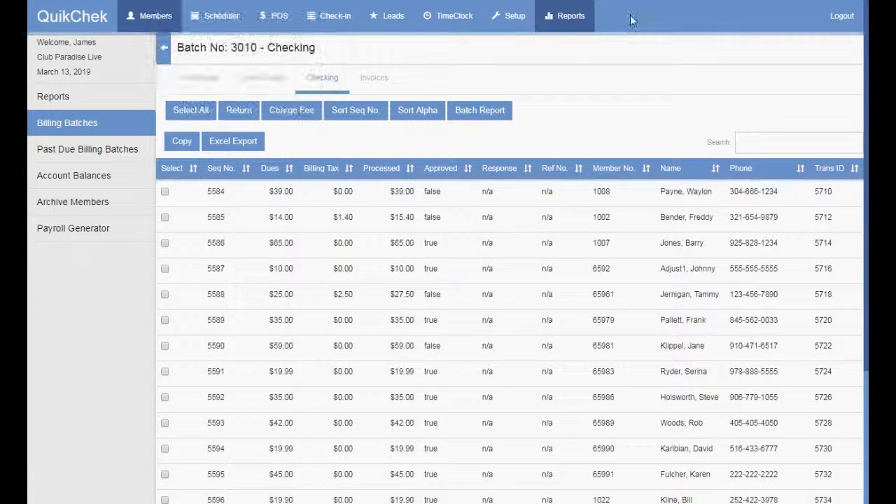
click(630, 3)
text(tammy)
key(Return)
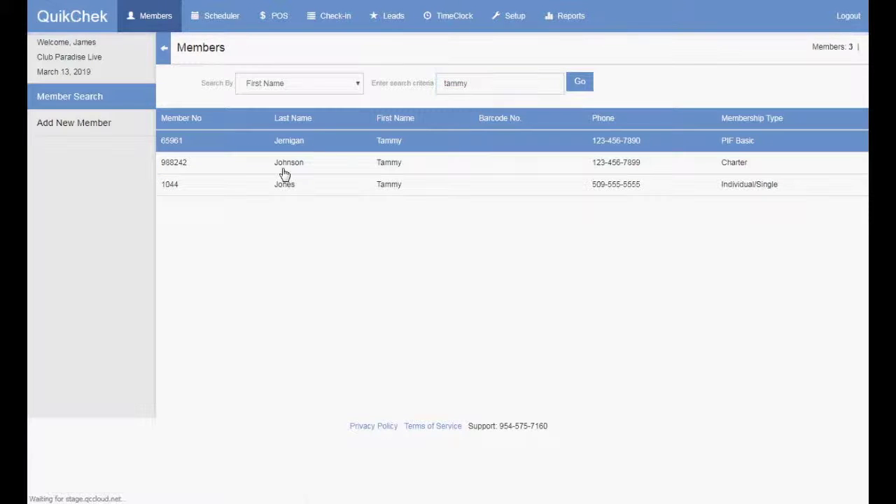
click(70, 255)
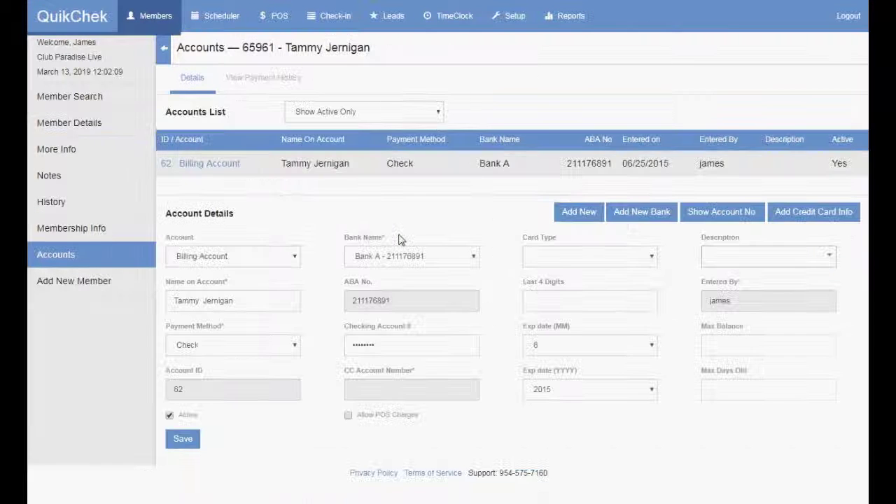
click(275, 79)
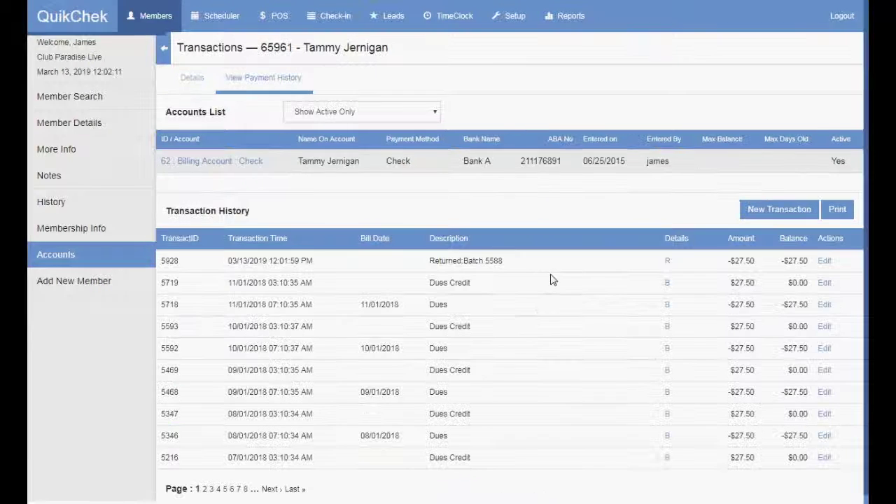
Step: Examine the returned-batch entry in the transaction history, comparing its amount and balance with the preceding dues credit
drag(503, 261, 425, 261)
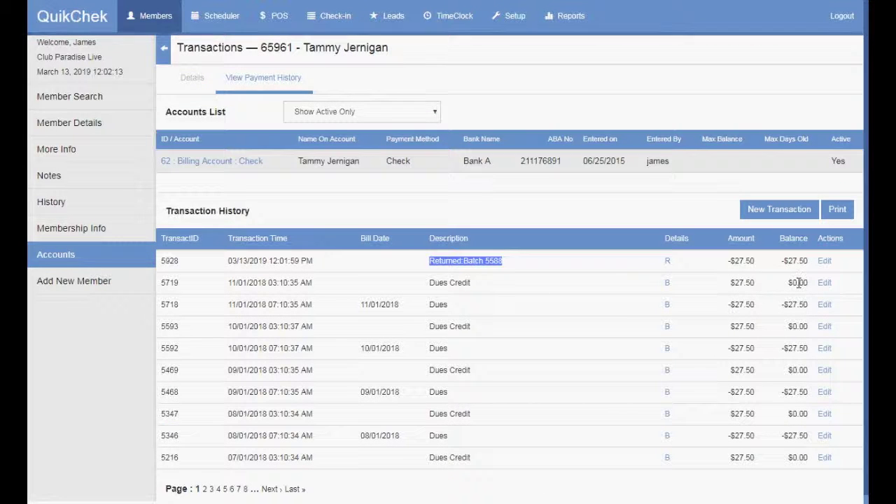
drag(808, 283, 787, 282)
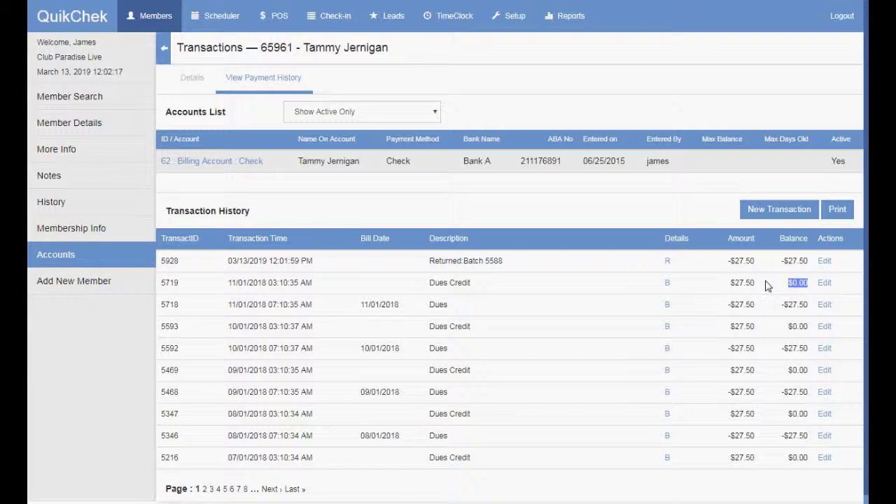
click(769, 276)
drag(493, 260, 420, 261)
drag(752, 260, 718, 263)
drag(805, 261, 781, 263)
click(794, 275)
Step: Open the member's details and check the billing account balance
click(90, 130)
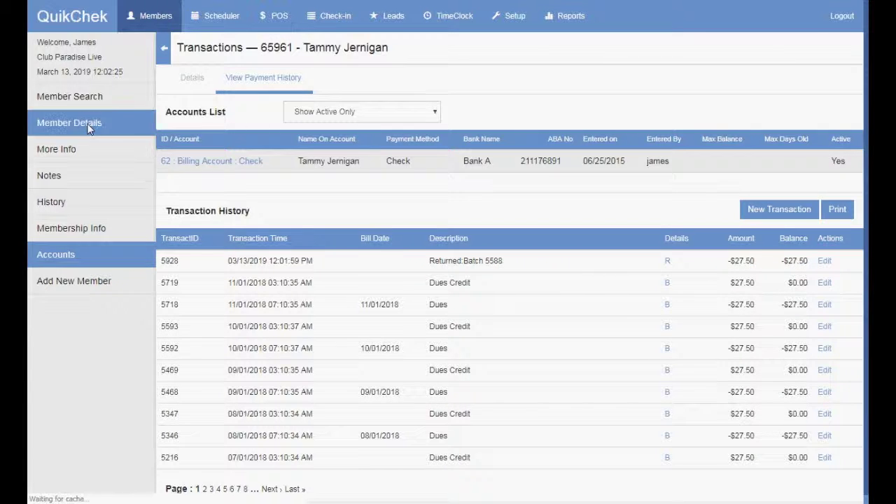
drag(838, 256, 758, 252)
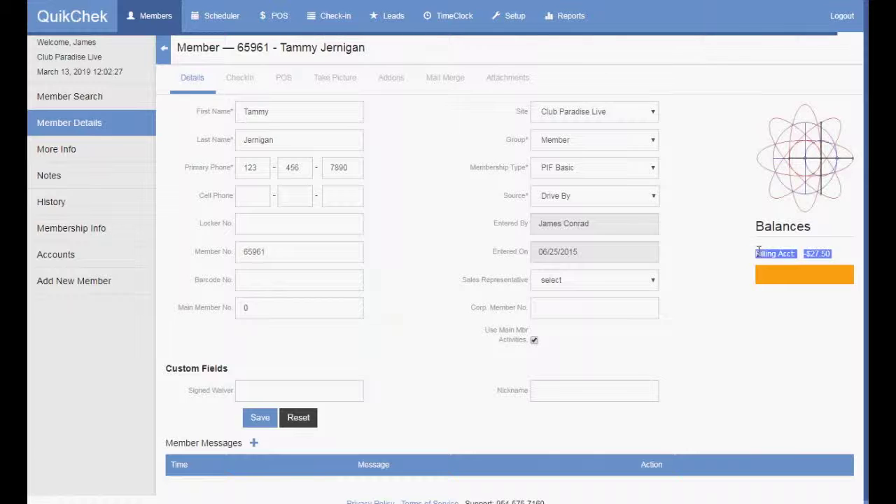
click(681, 216)
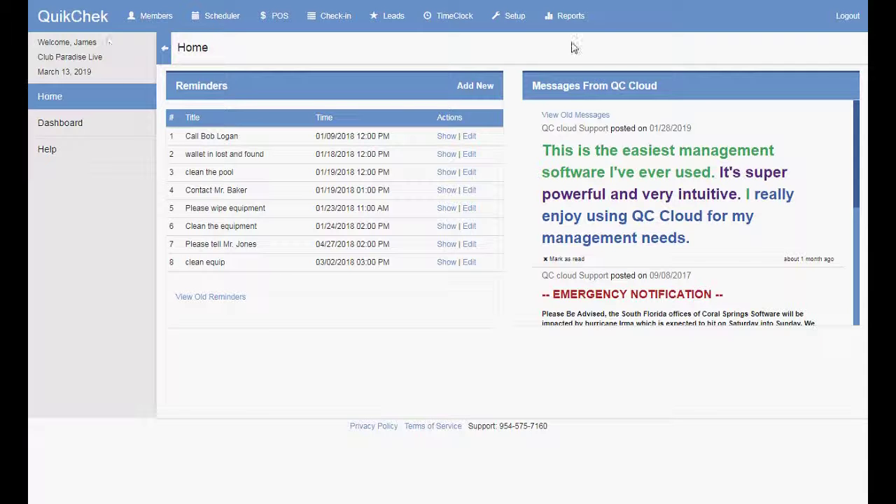
Step: Go to the check batches in the billing reports, review batch 3010's totals and open its details
click(578, 19)
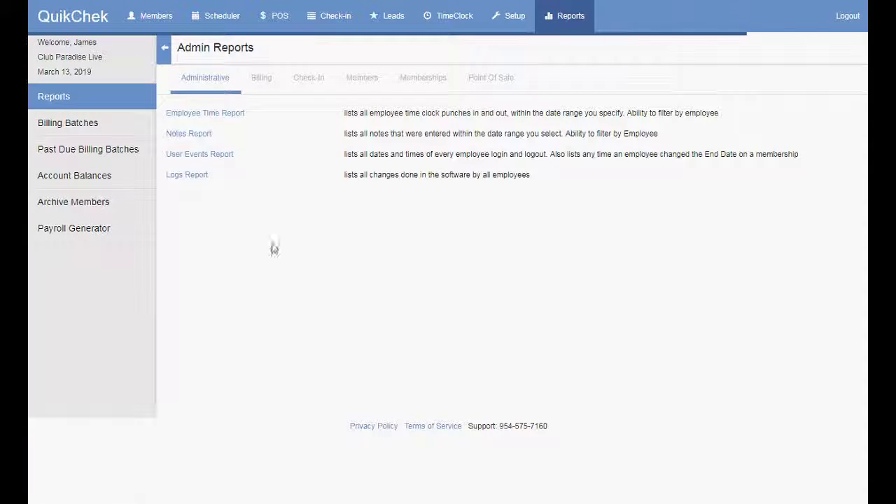
click(89, 122)
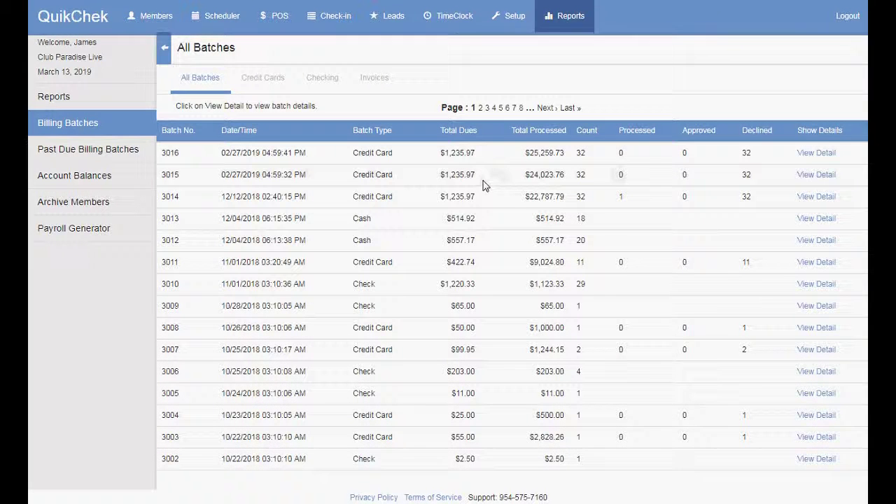
click(327, 86)
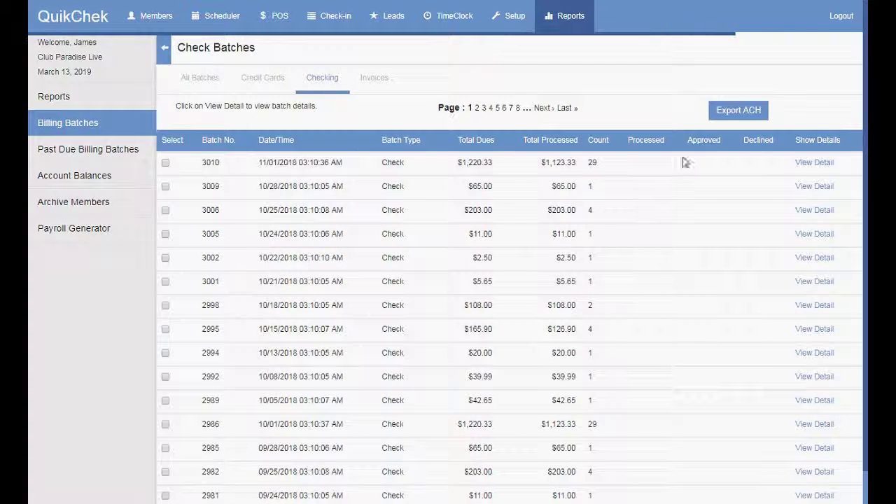
drag(484, 163, 250, 164)
click(568, 176)
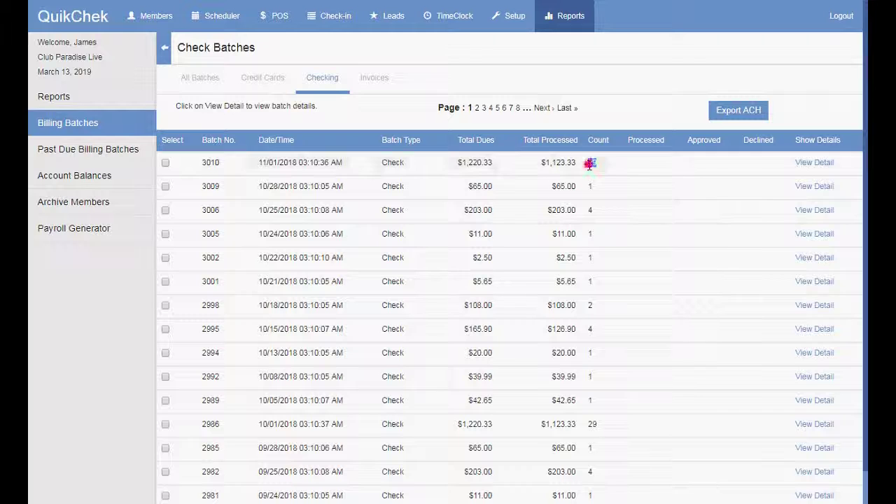
click(813, 165)
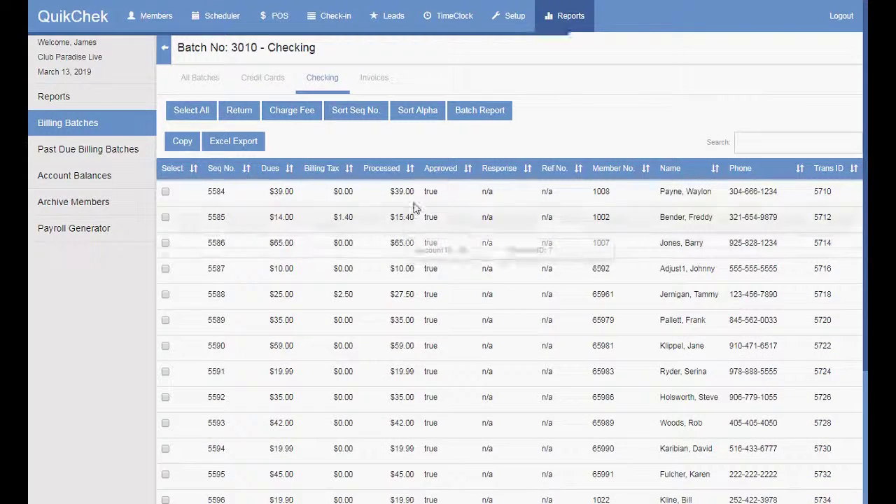
Step: Review the approval status of the records in batch 3010 and identify the member in the first row
scroll(415, 338, down, 3)
scroll(415, 339, up, 3)
scroll(416, 329, down, 2)
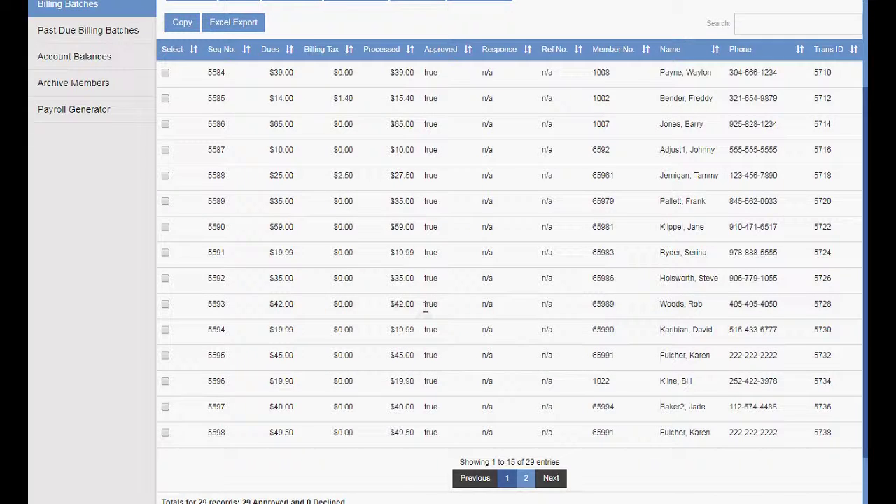
scroll(426, 308, up, 1)
scroll(474, 246, up, 1)
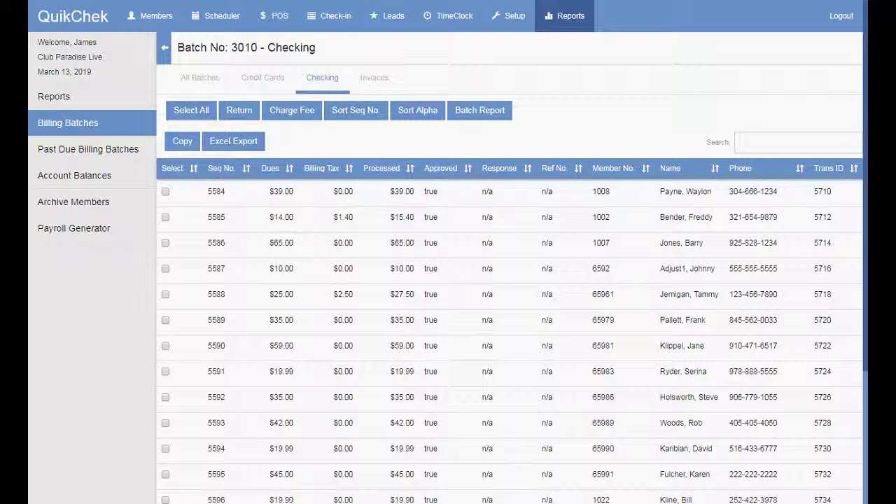
click(673, 76)
drag(713, 192, 667, 196)
click(712, 194)
click(669, 197)
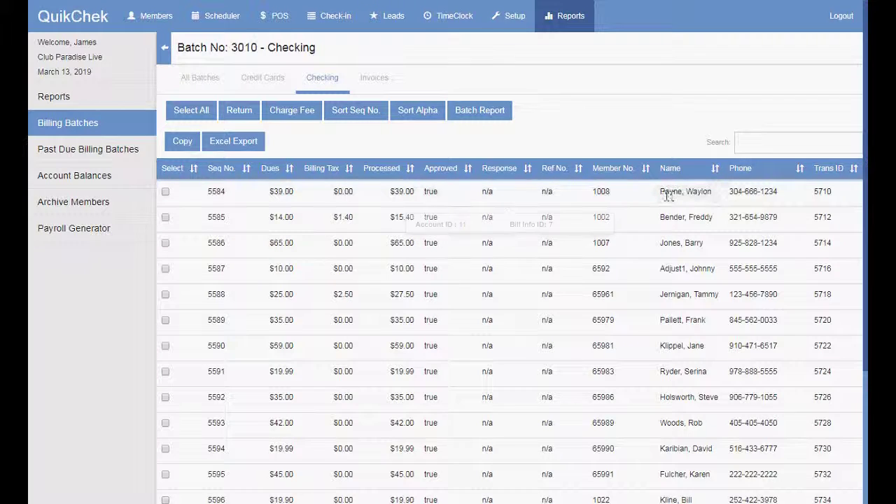
Step: In a separate browser tab, search members by first name for the batch's first-row member and open the matching record
right_click(162, 19)
click(198, 28)
click(266, 1)
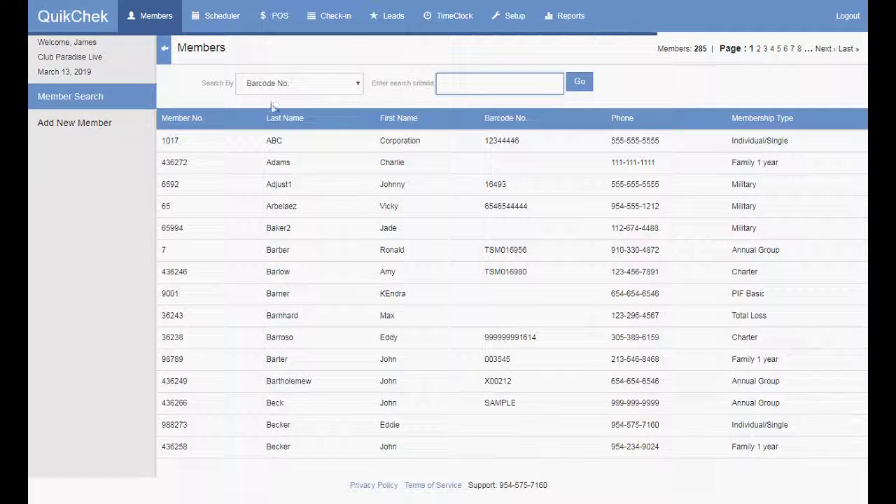
click(306, 87)
click(302, 106)
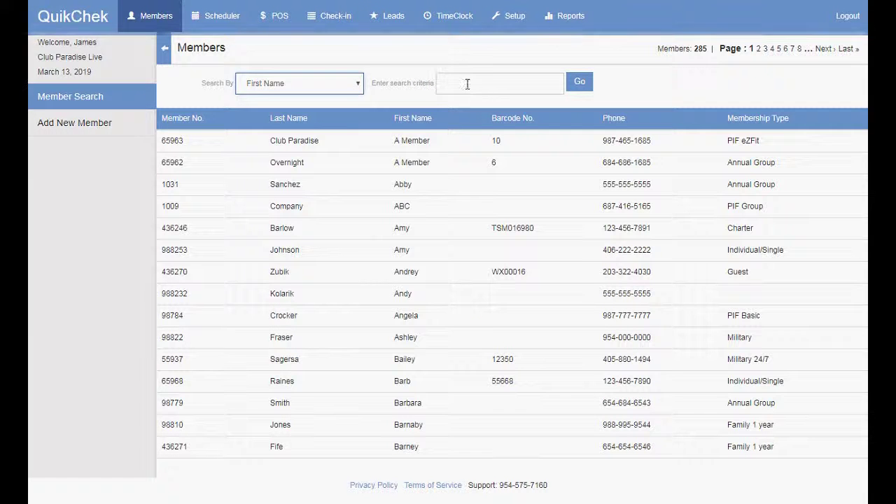
click(467, 84)
text(way)
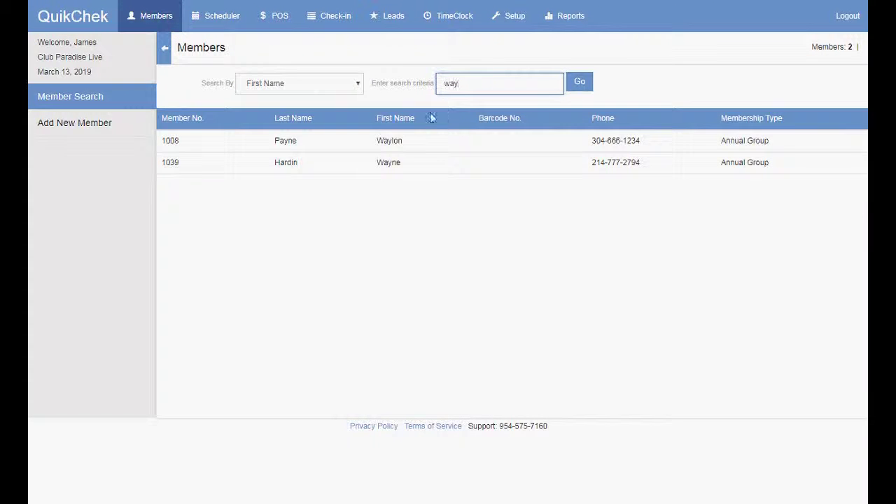
click(386, 144)
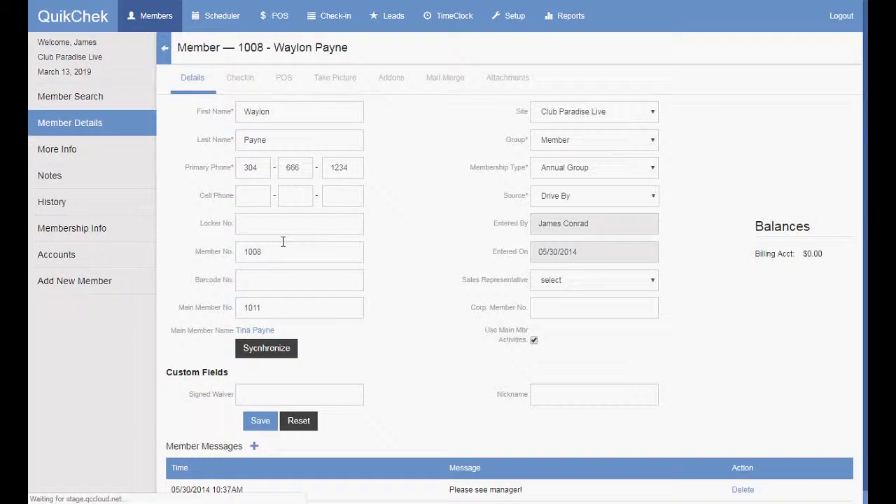
Step: Open the member's account payment history and examine the latest dues charge and dues credit amounts
click(91, 254)
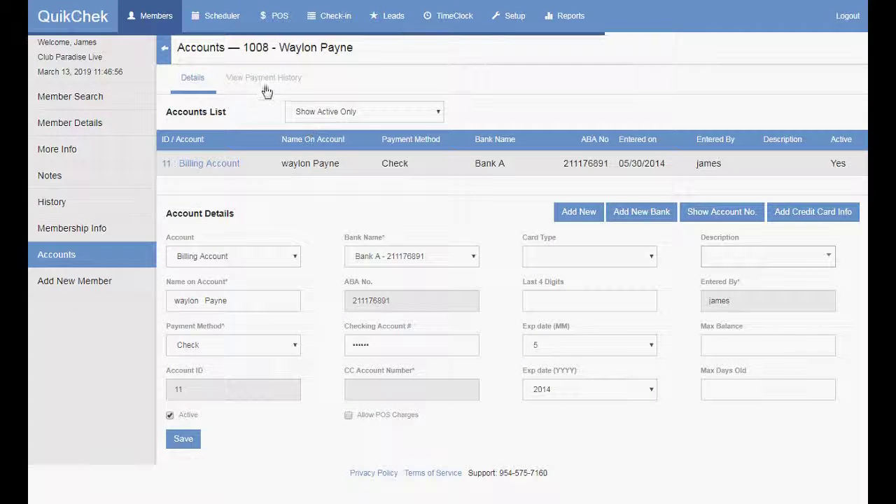
click(265, 81)
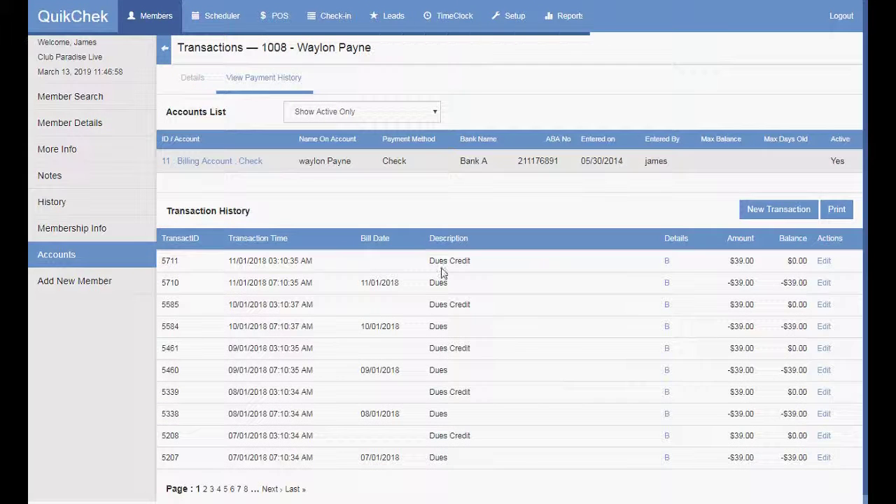
mouse_move(807, 283)
mouse_down()
mouse_move(778, 284)
mouse_move(733, 263)
mouse_up()
click(765, 285)
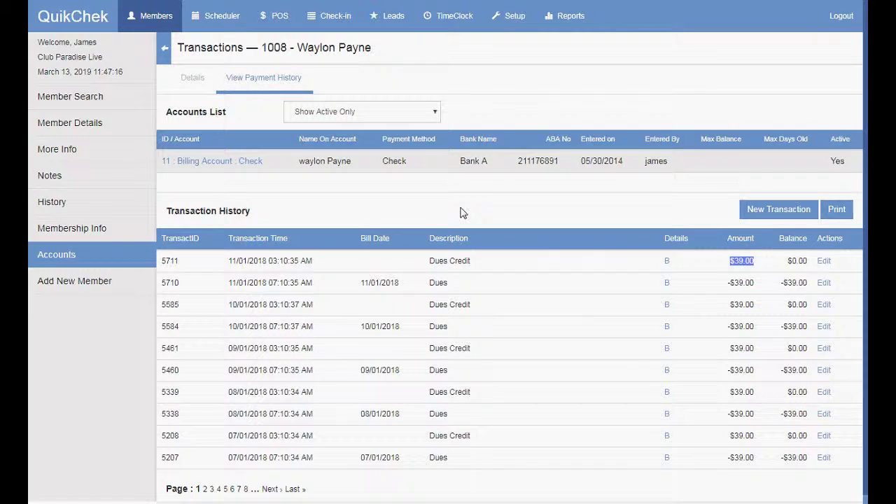
click(428, 201)
drag(756, 262, 725, 263)
click(575, 218)
drag(387, 51, 274, 48)
click(274, 47)
click(789, 210)
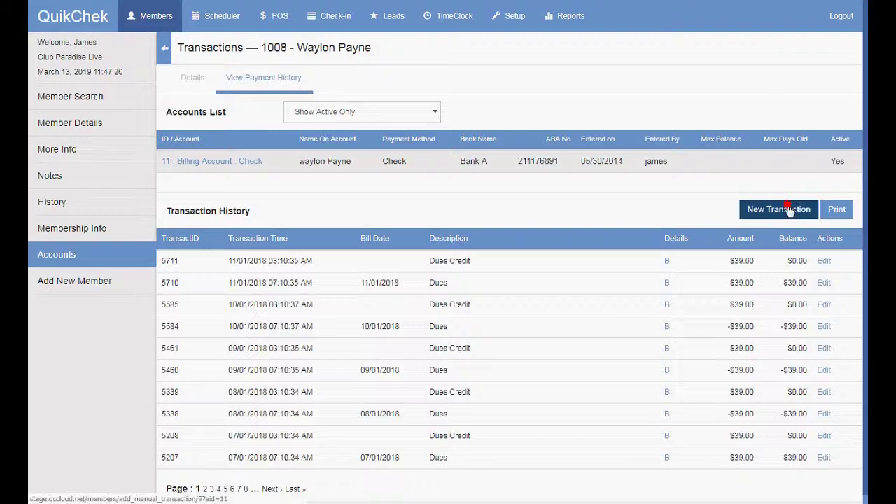
click(326, 83)
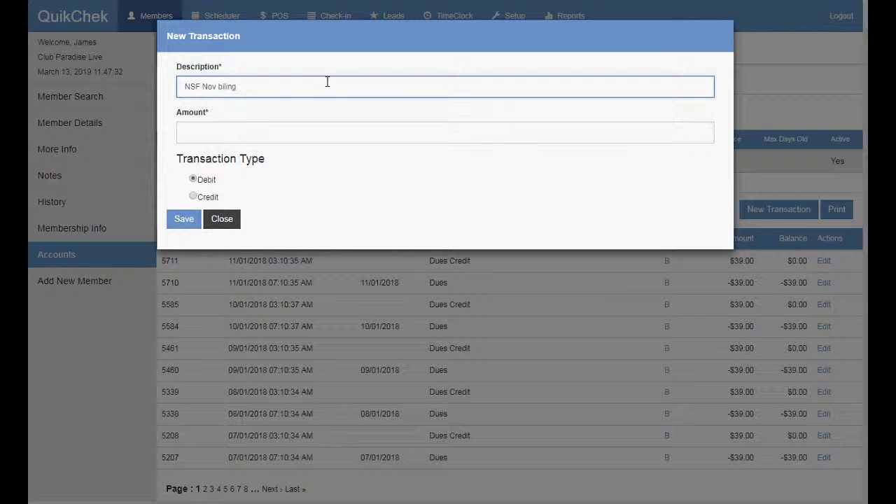
click(293, 134)
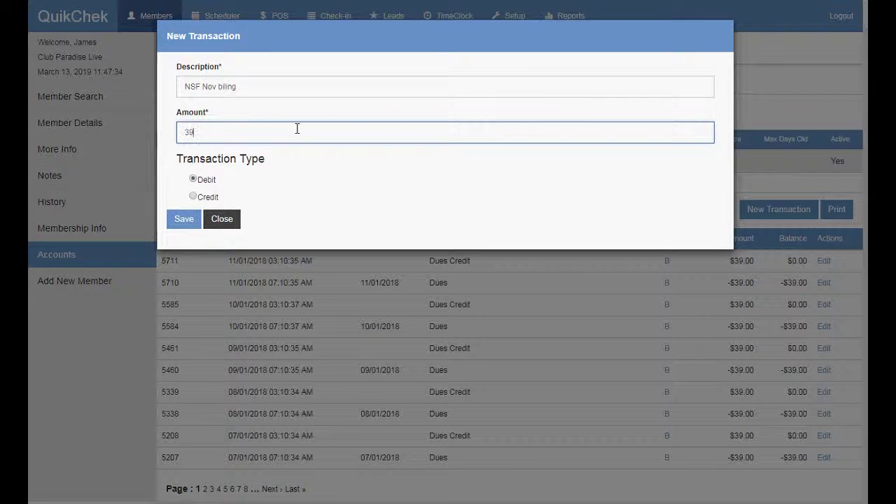
click(221, 218)
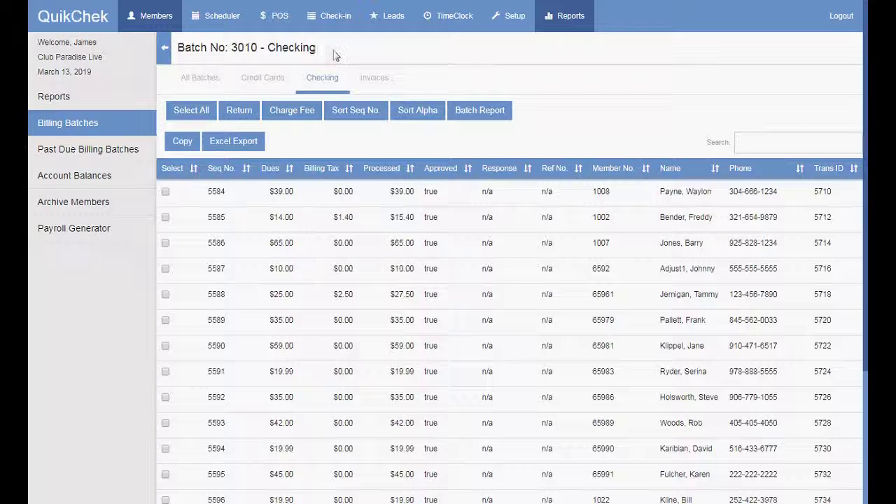
Step: Switch back to the details of checking batch 3010
drag(332, 50, 282, 46)
click(318, 70)
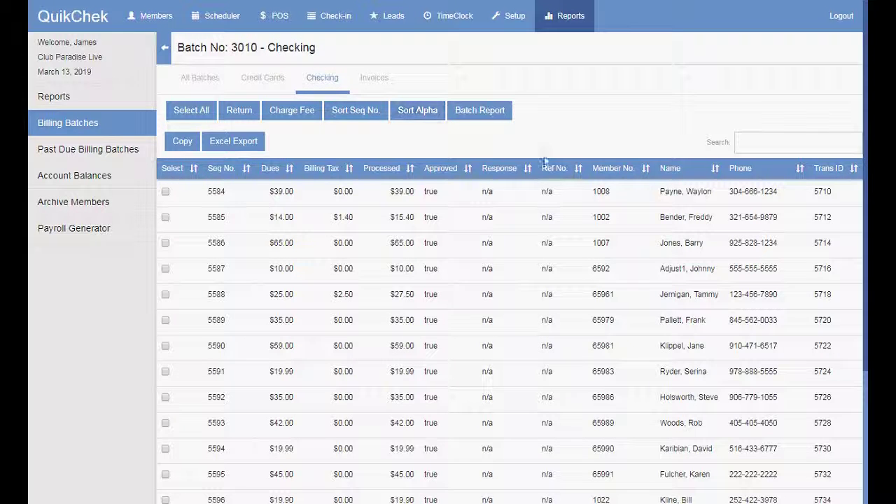
Step: Select the records with sequence numbers 5584 and 5590 in checking batch 3010
click(165, 191)
scroll(256, 392, down, 1)
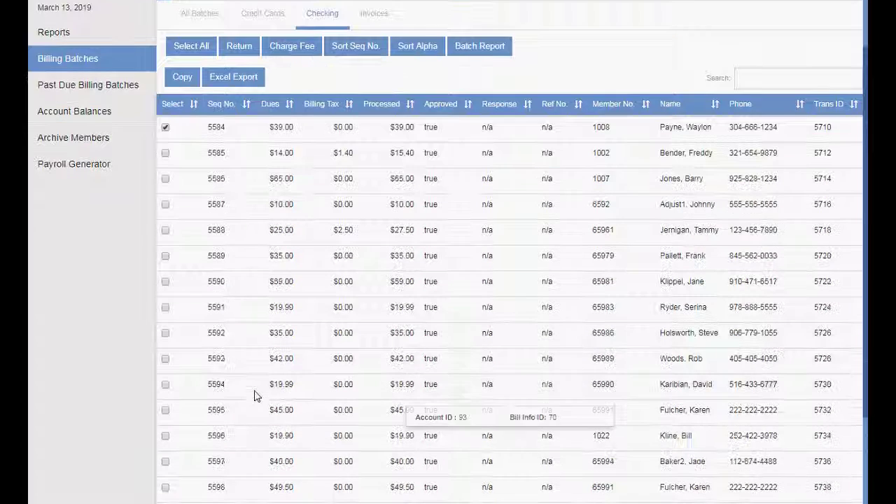
click(166, 282)
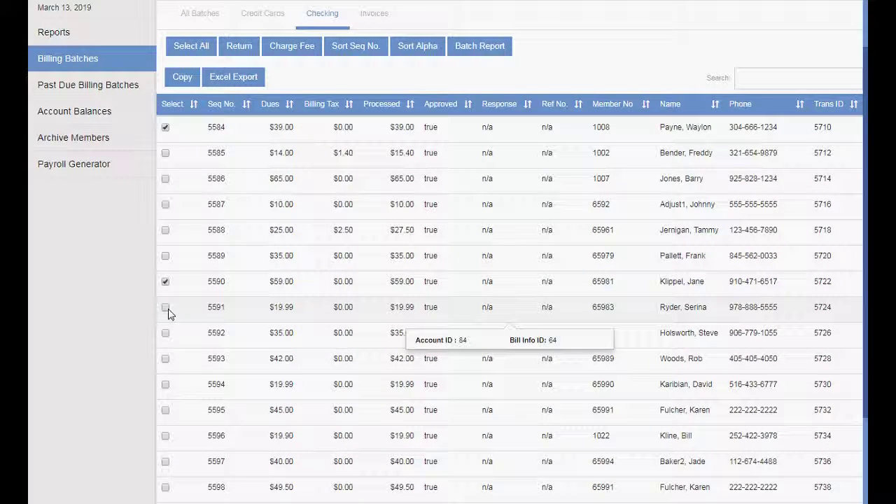
scroll(460, 283, down, 2)
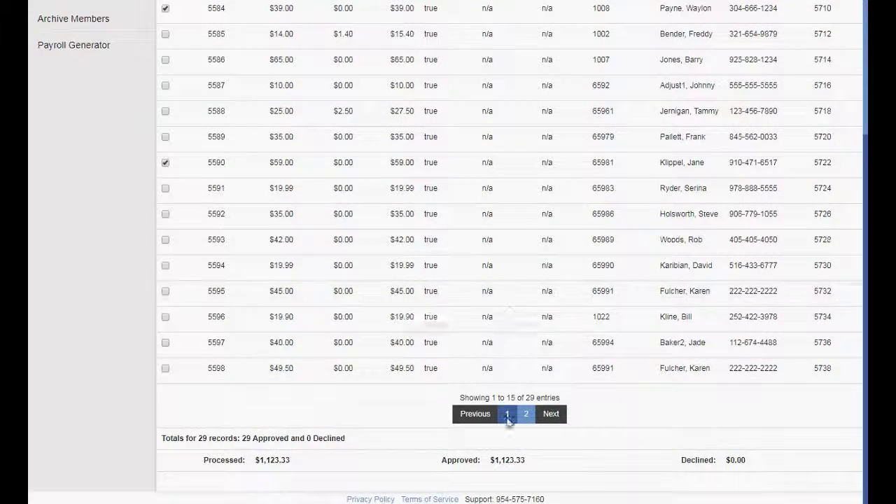
scroll(479, 298, up, 1)
scroll(479, 298, up, 1)
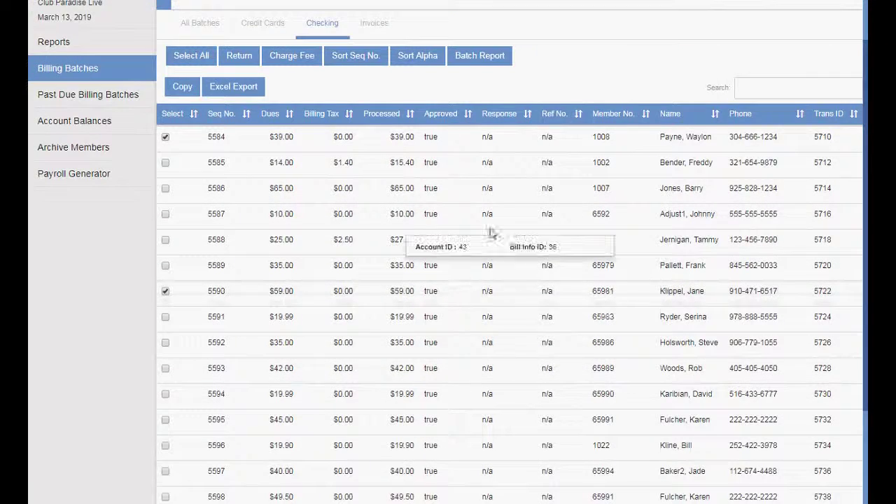
click(565, 77)
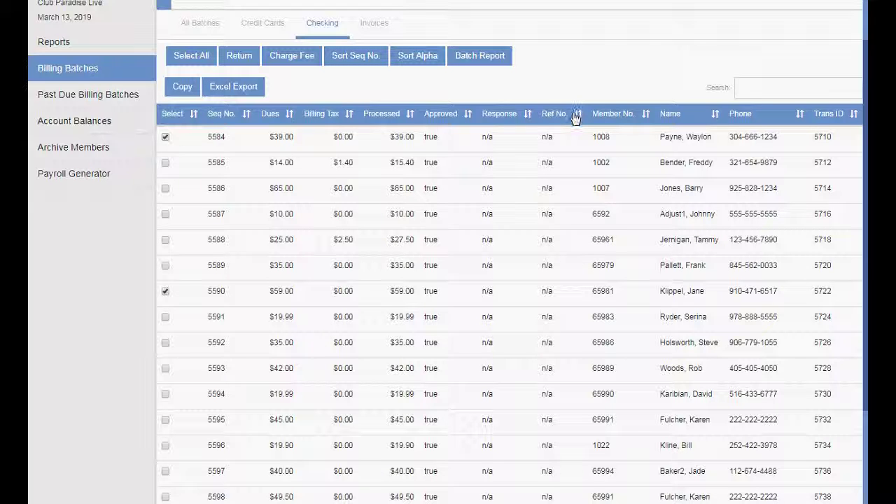
mouse_move(567, 185)
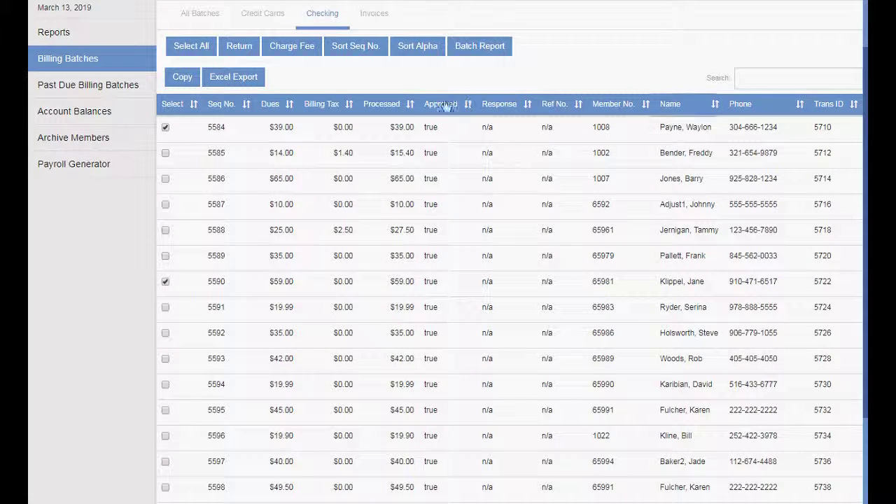
Step: Sort the batch records by name in ascending and then descending order, and review the two selected records
click(715, 104)
drag(693, 128, 660, 152)
drag(694, 179, 668, 204)
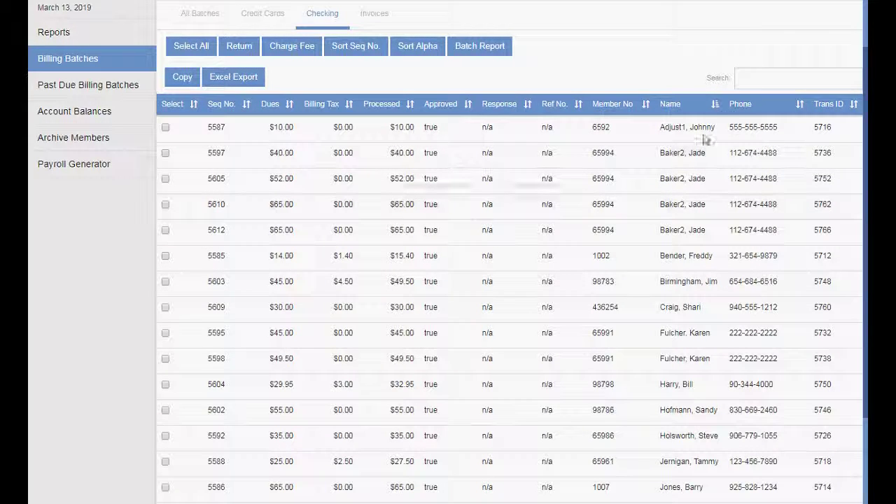
click(715, 105)
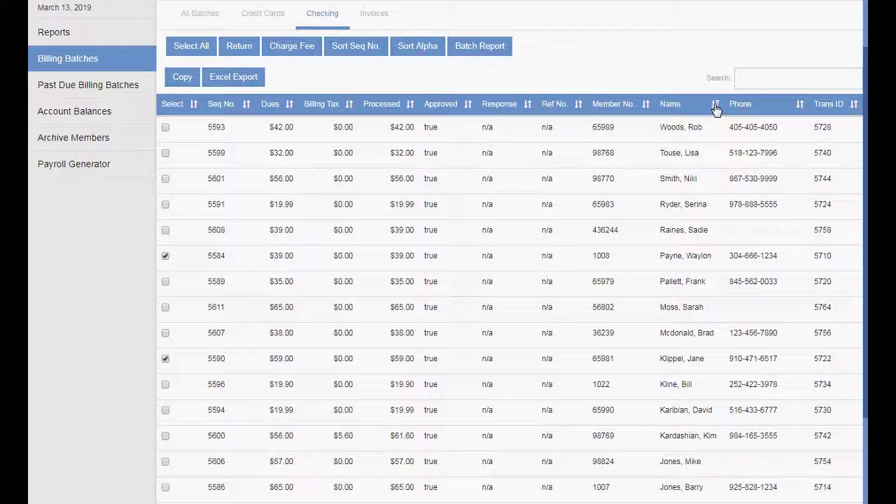
scroll(670, 281, down, 1)
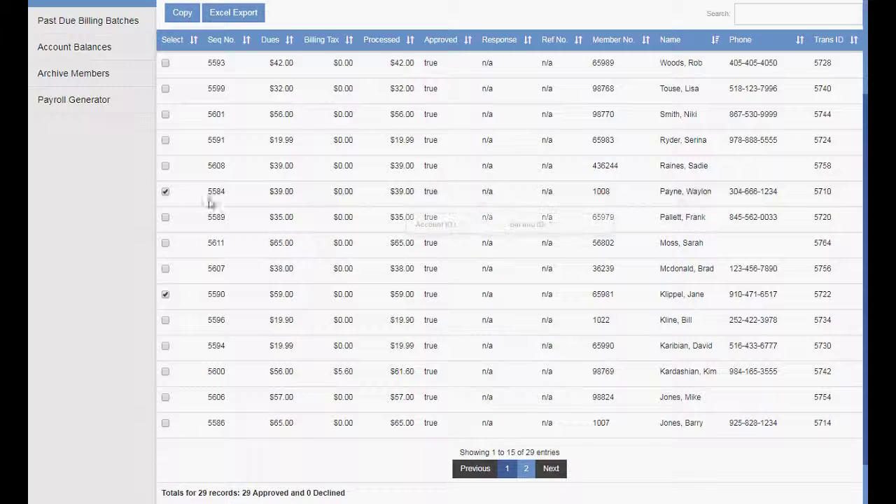
triple_click(664, 295)
click(665, 296)
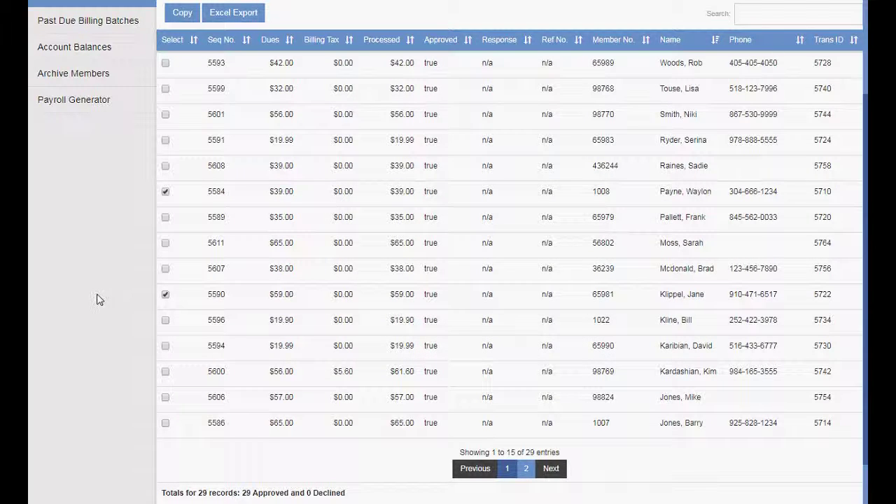
scroll(100, 299, up, 1)
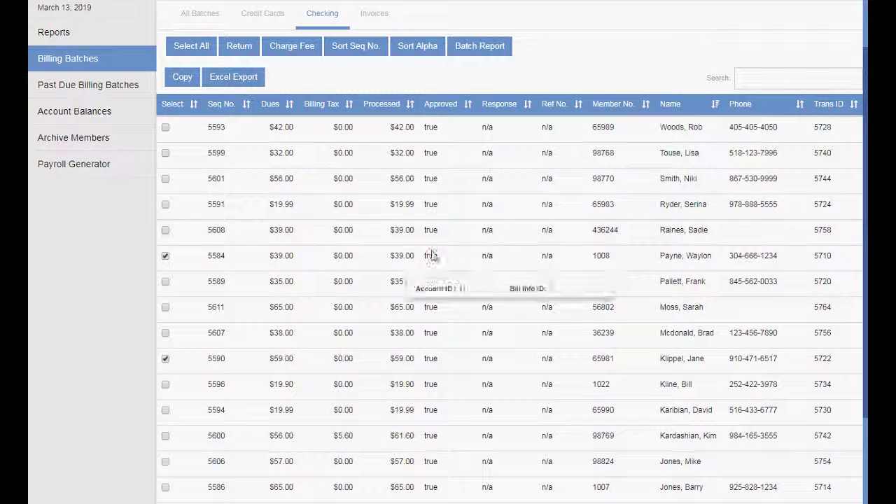
scroll(119, 272, up, 1)
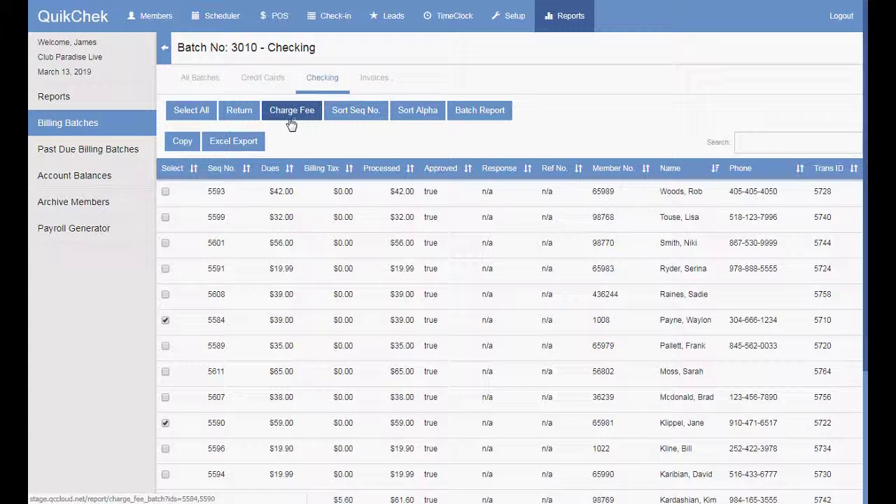
Step: Open the return confirmation for the selected drafts, review its total debit amount and record count, and cancel it
click(239, 111)
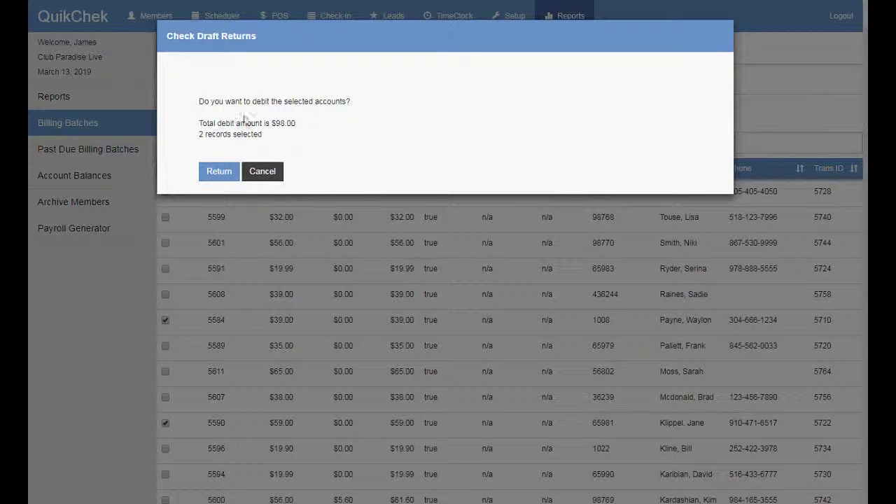
drag(220, 102, 341, 101)
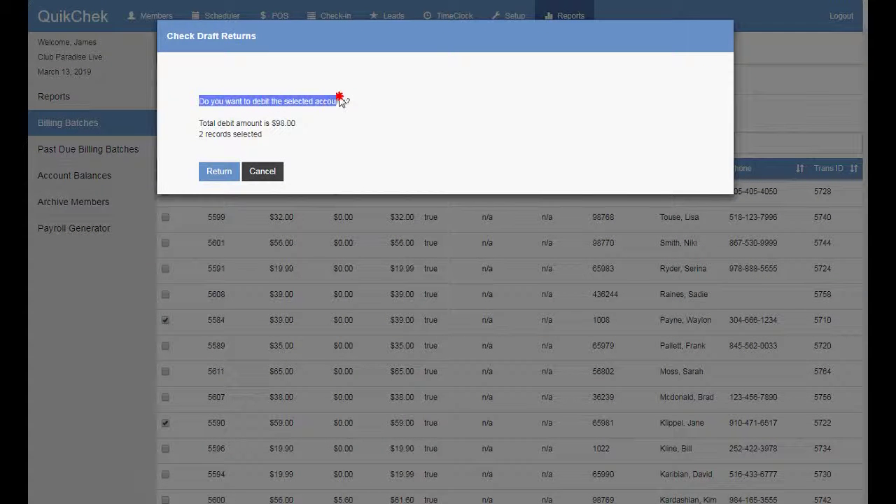
click(401, 104)
drag(208, 123, 253, 135)
click(327, 124)
click(280, 173)
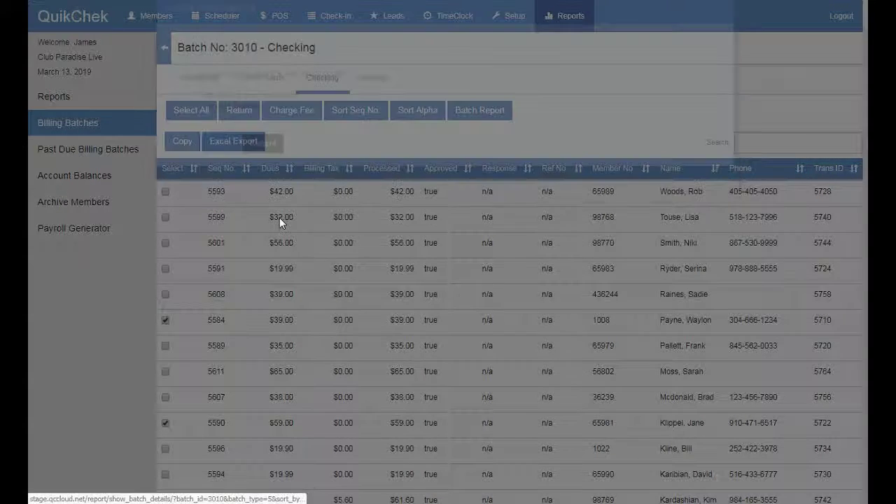
Step: Check the dues amounts of the two selected records and return both drafts, confirming the debit
double_click(293, 321)
drag(295, 421, 273, 432)
click(239, 110)
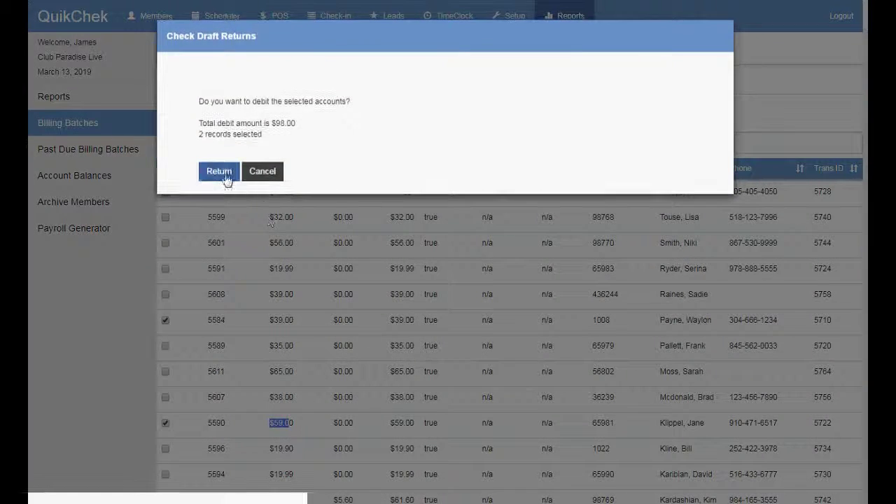
click(225, 176)
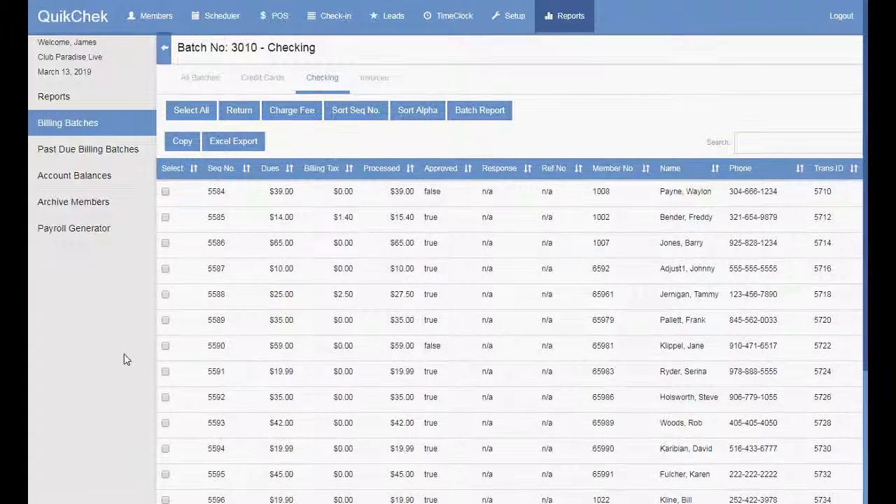
Step: Sort the batch by name in descending order and return the draft with sequence number 5585 from the second page
click(715, 168)
click(715, 168)
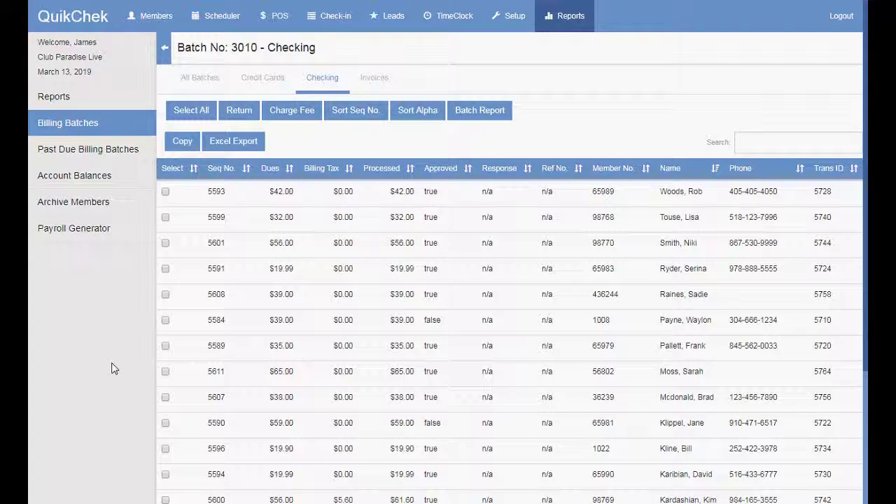
scroll(256, 309, down, 3)
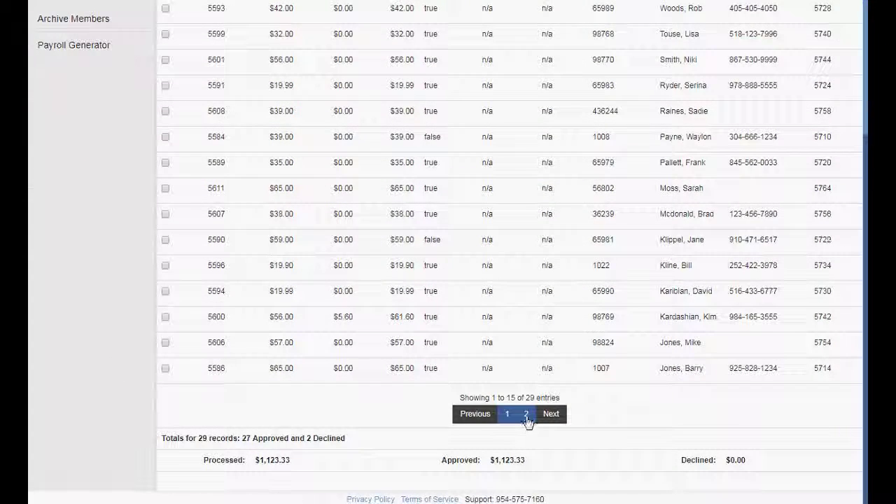
click(527, 417)
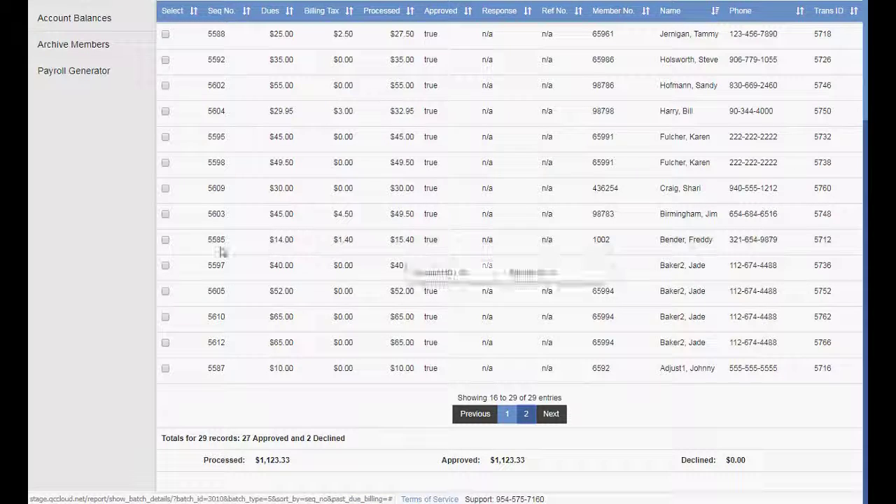
click(165, 240)
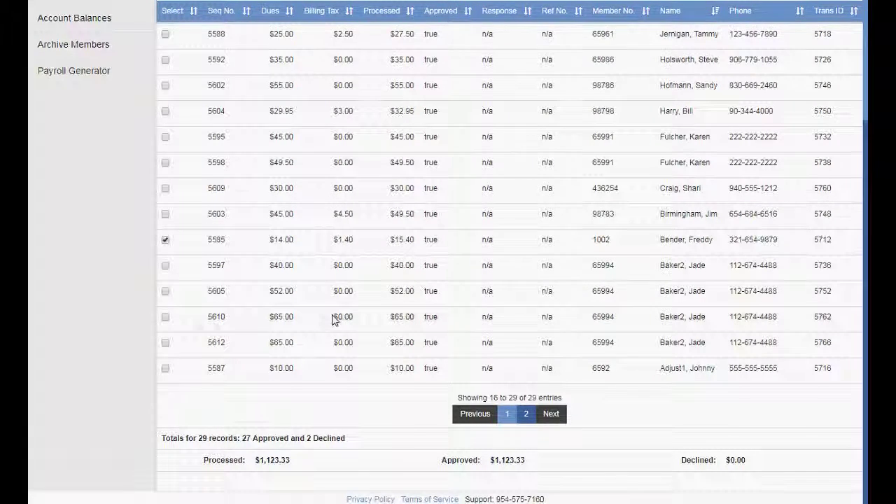
scroll(336, 315, up, 1)
click(242, 21)
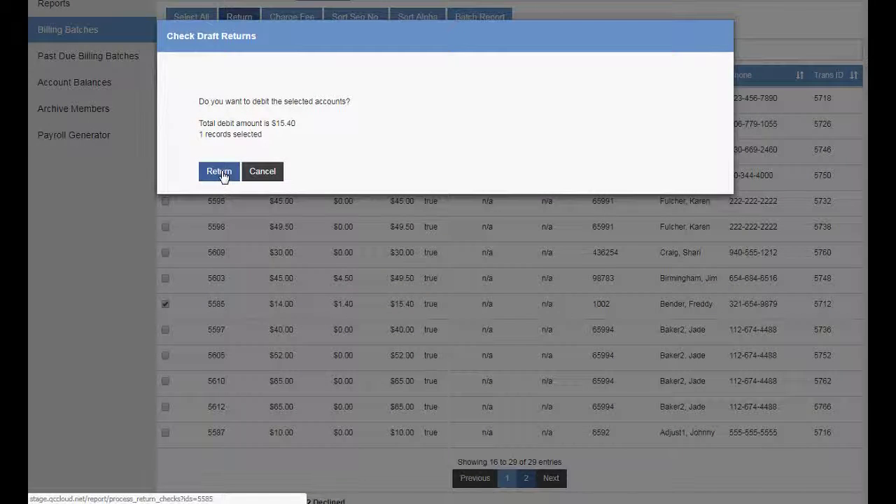
click(222, 175)
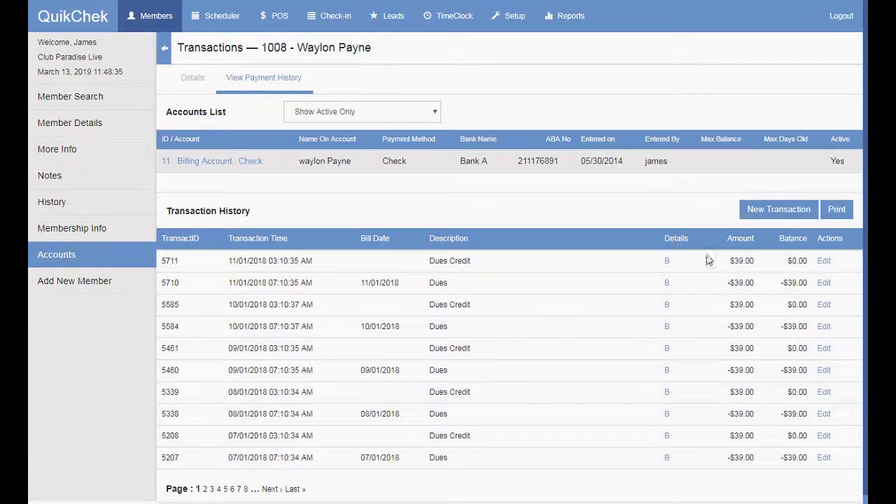
Step: In the member's browser tab, refresh the payment history and examine the balance and the description of the returned-batch transaction
drag(811, 263, 743, 260)
click(752, 263)
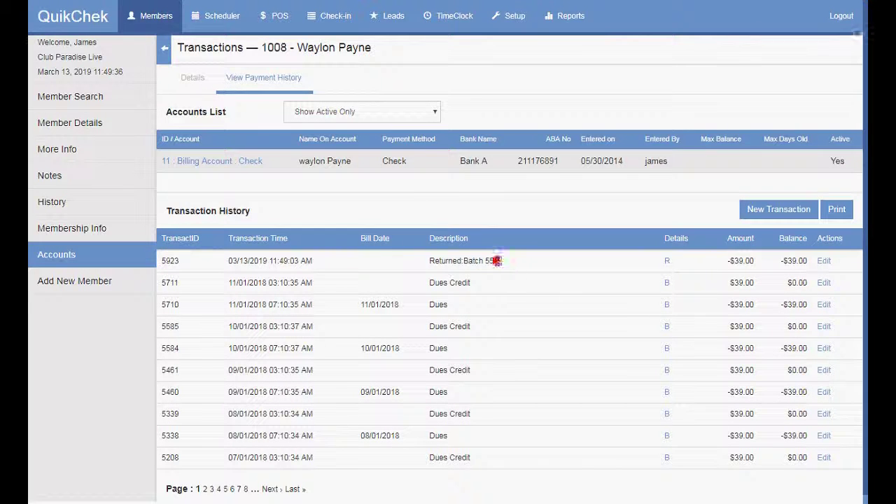
drag(498, 261, 430, 264)
click(469, 264)
drag(486, 263, 498, 263)
click(697, 274)
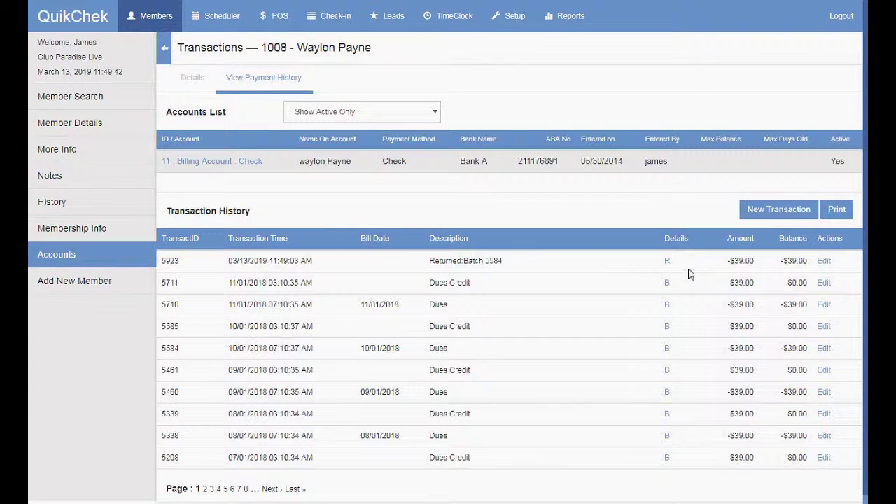
Step: Examine the billing account balance in the member's details, and reopen the account's payment history
click(94, 123)
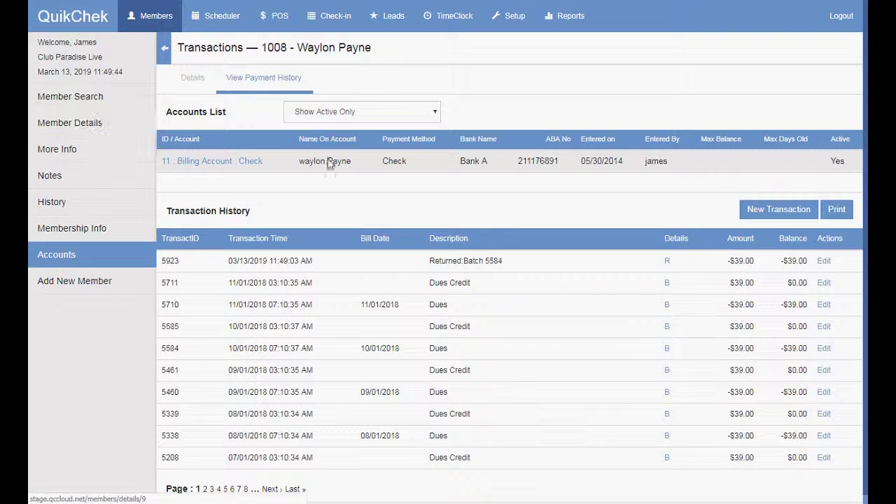
drag(834, 255, 784, 255)
click(725, 266)
click(830, 254)
click(785, 255)
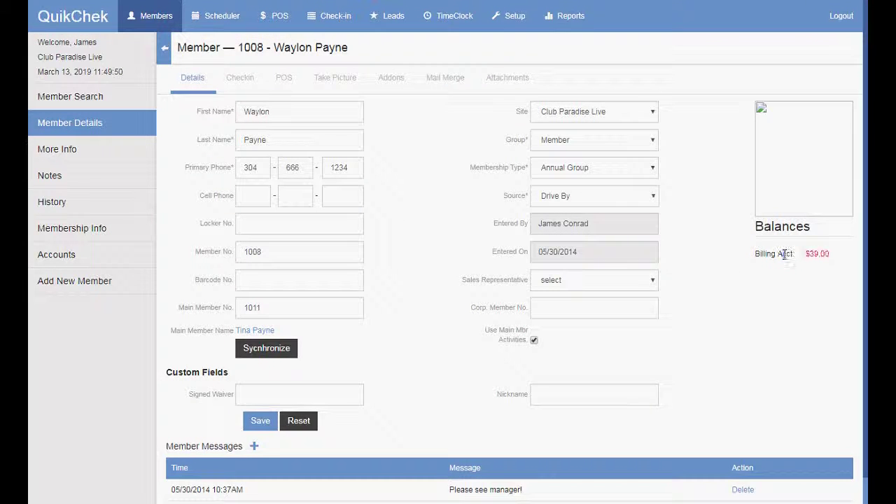
click(81, 254)
click(272, 81)
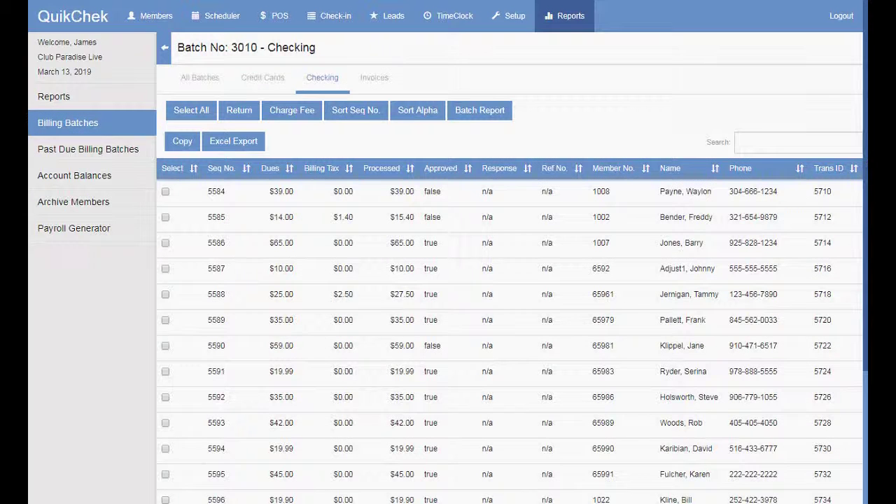
Step: Back in checking batch 3010, sort by name in ascending order and select records 5584 and 5590 on the second page
mouse_move(486, 268)
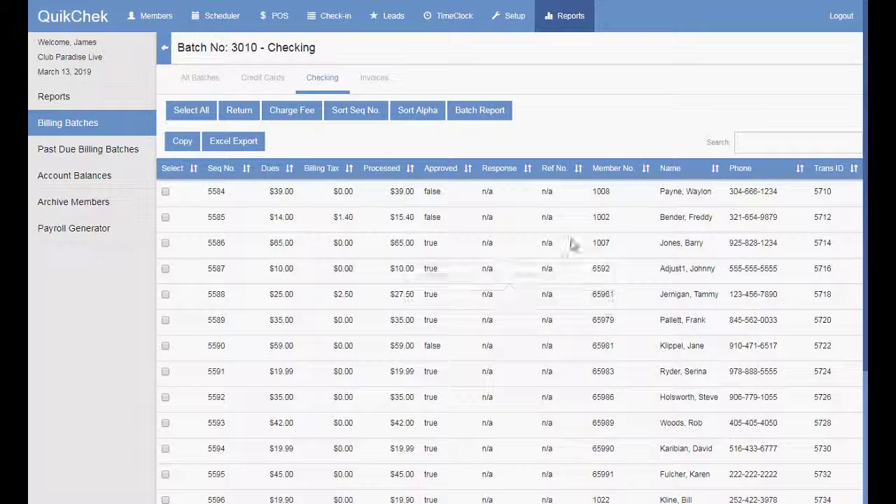
click(715, 168)
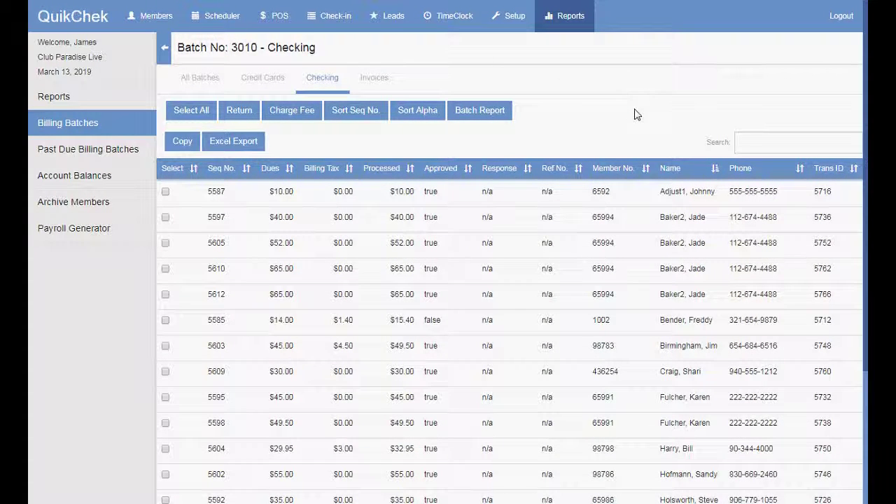
scroll(616, 210, down, 1)
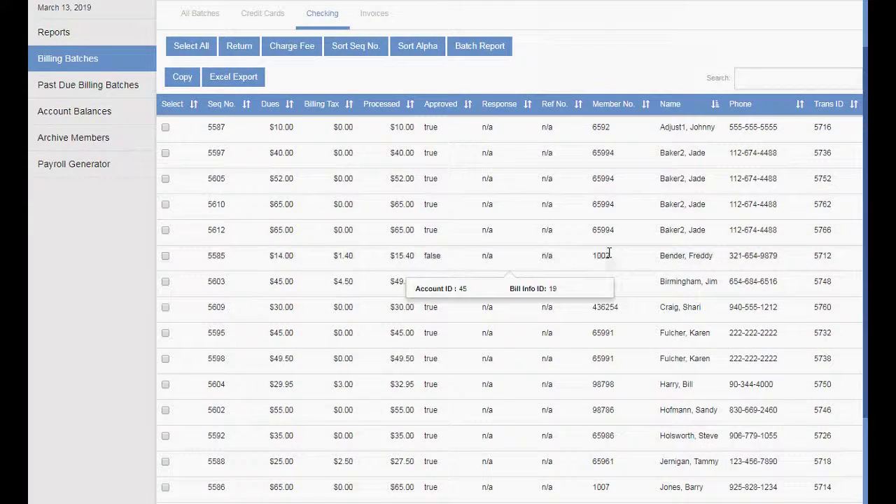
scroll(609, 256, down, 2)
click(526, 416)
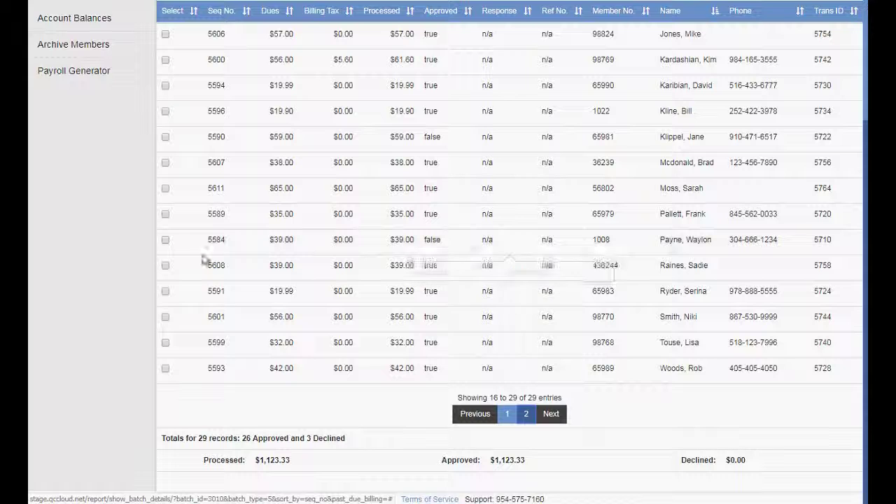
click(165, 239)
click(165, 137)
Step: Charge the $25.00 NSF Fee to the two selected records in checking batch 3010
scroll(104, 234, up, 3)
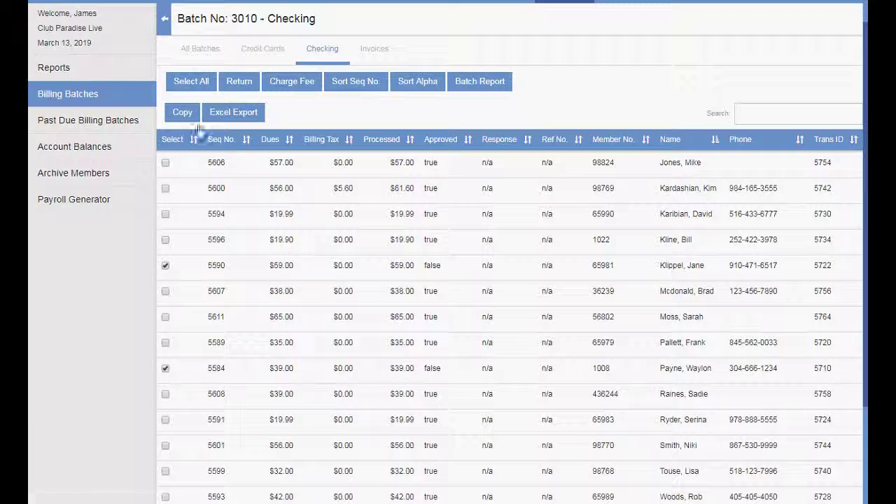
click(291, 83)
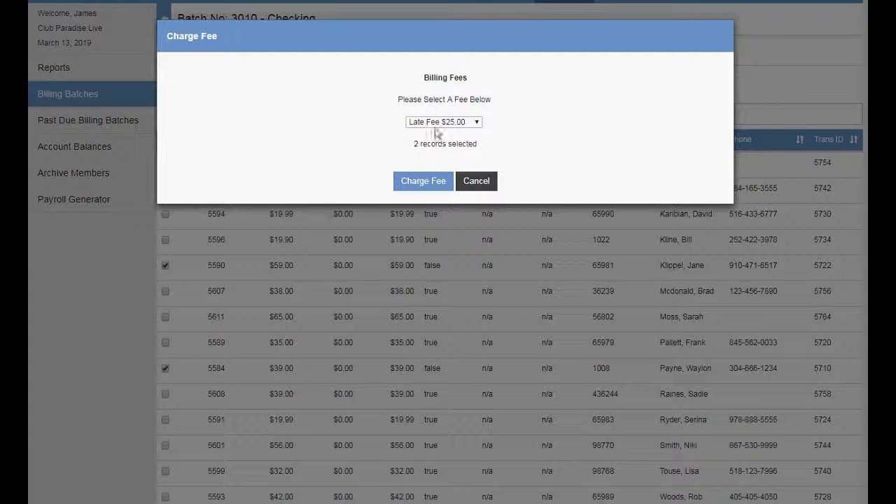
click(441, 123)
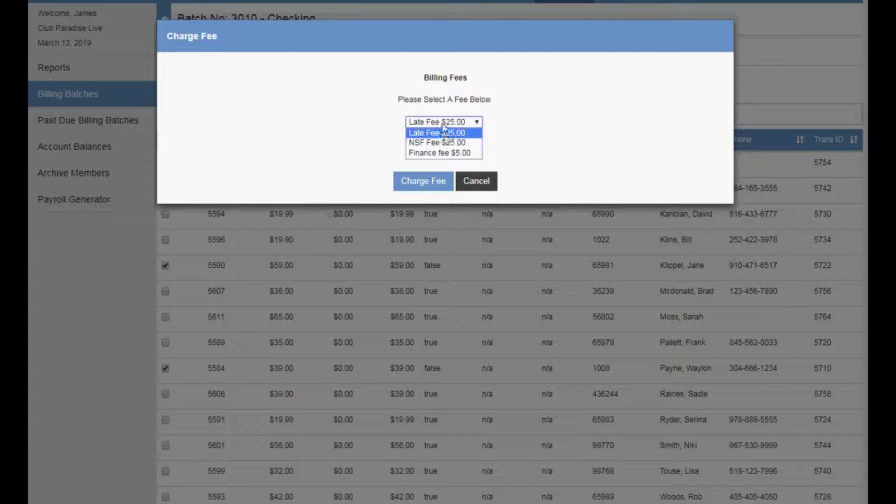
click(447, 143)
click(543, 146)
drag(484, 147, 380, 149)
click(334, 156)
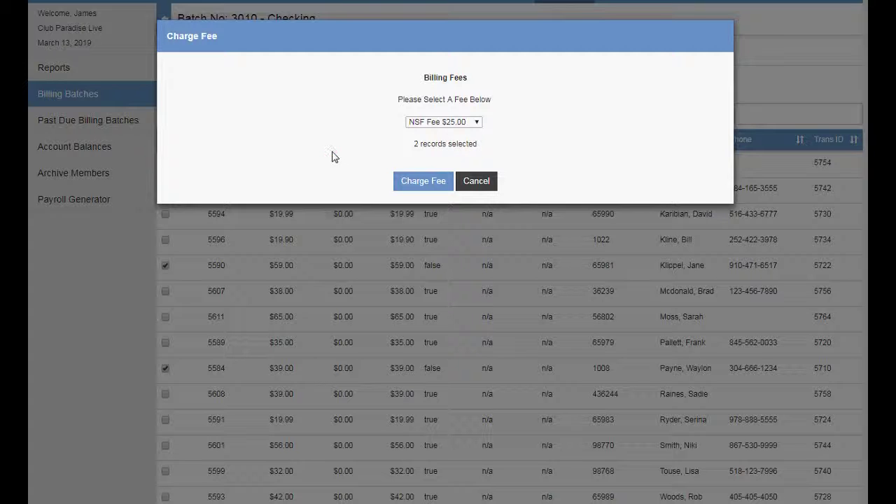
click(422, 182)
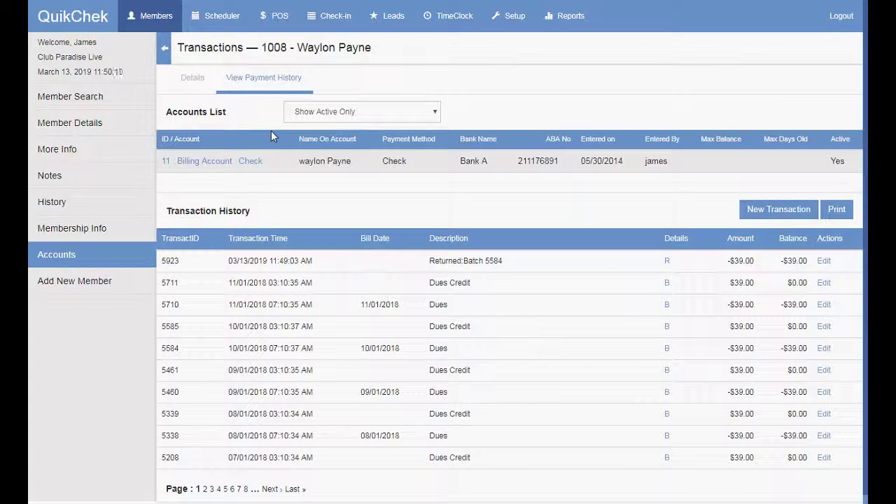
Step: In the member's browser tab, refresh the payment history and examine the NSF fee, the returned-batch amount and the balance
click(262, 82)
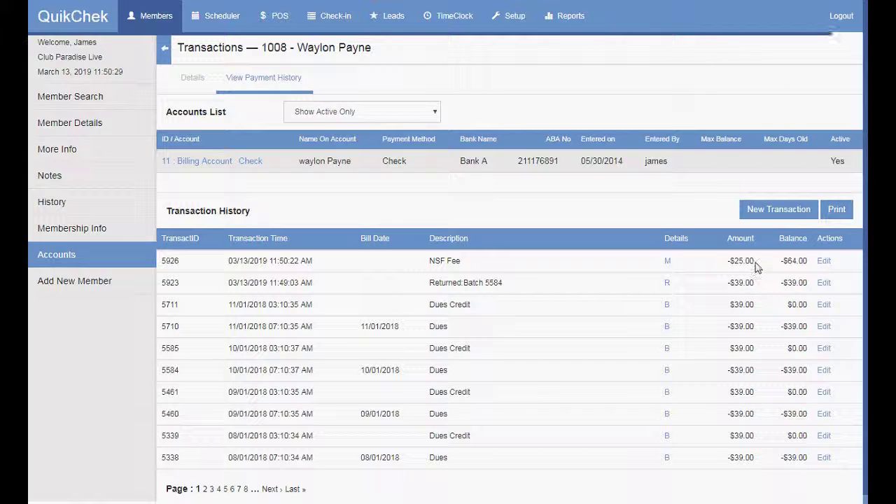
double_click(736, 283)
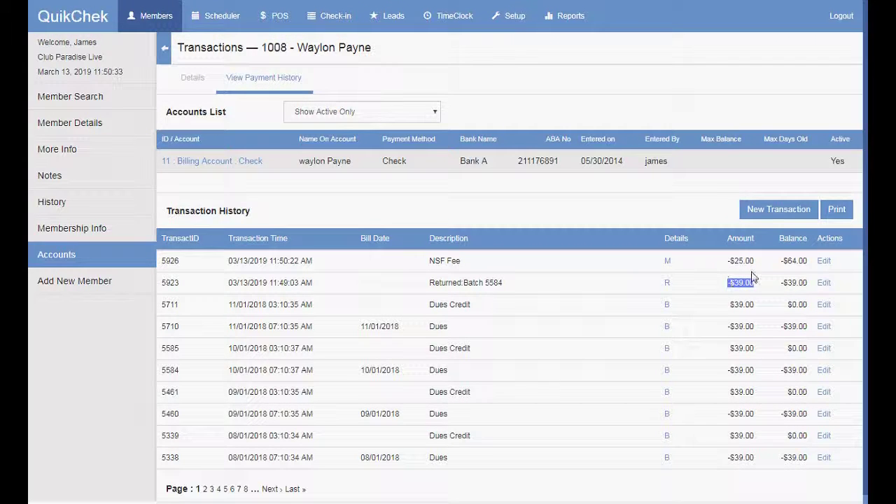
drag(810, 265, 785, 263)
click(609, 209)
drag(473, 261, 438, 261)
Step: Go to the billing setup and open the list of billing fees
right_click(508, 22)
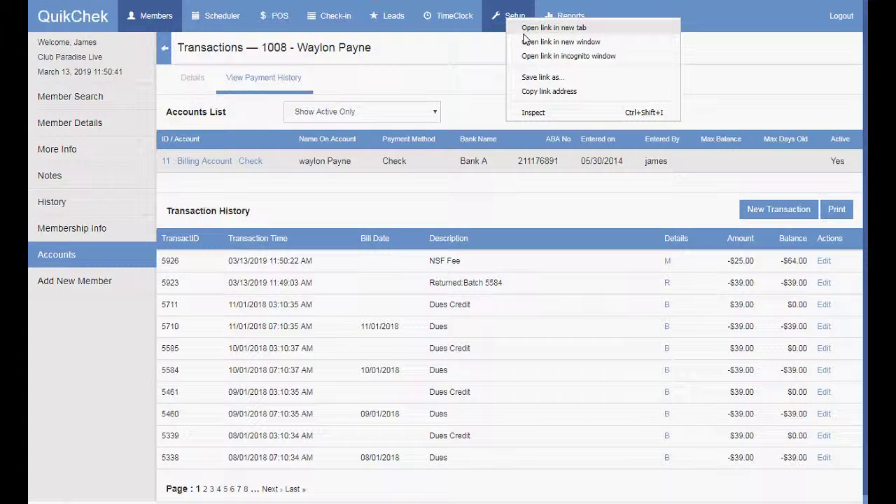
click(509, 18)
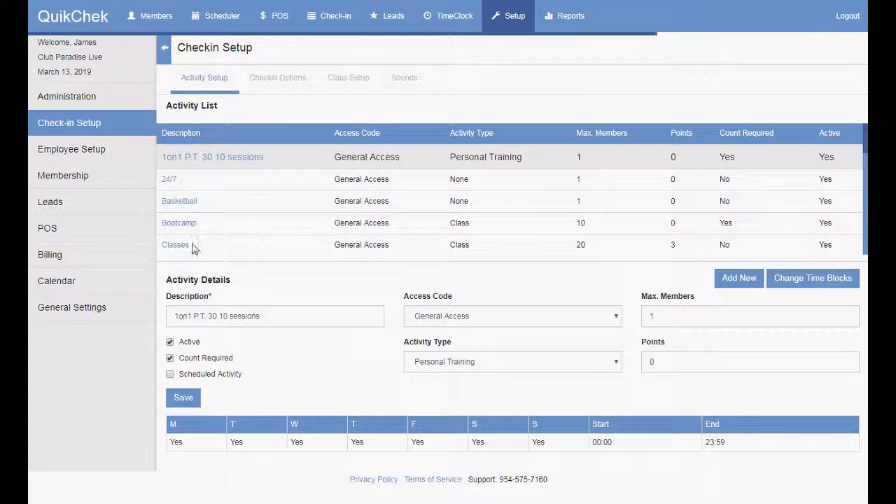
click(73, 175)
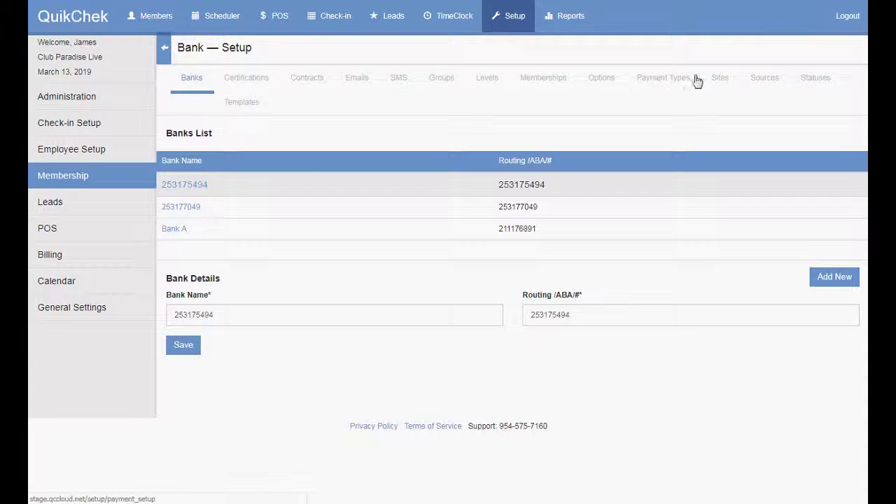
click(47, 260)
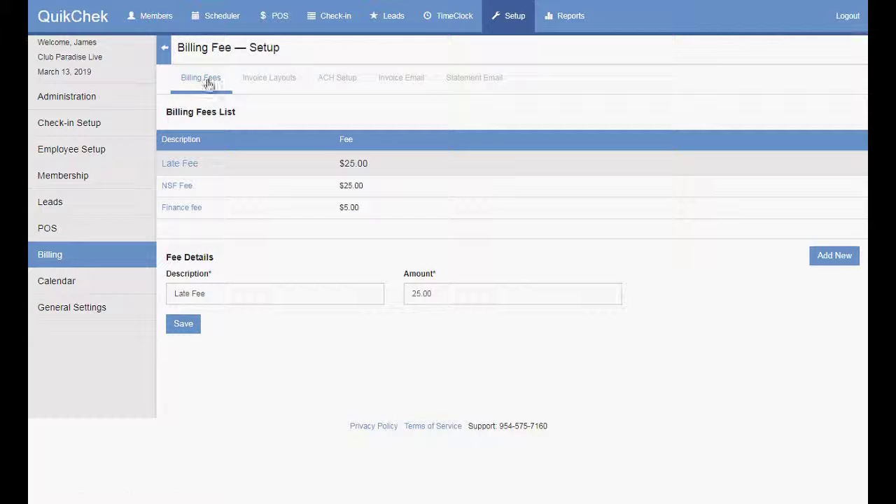
click(203, 91)
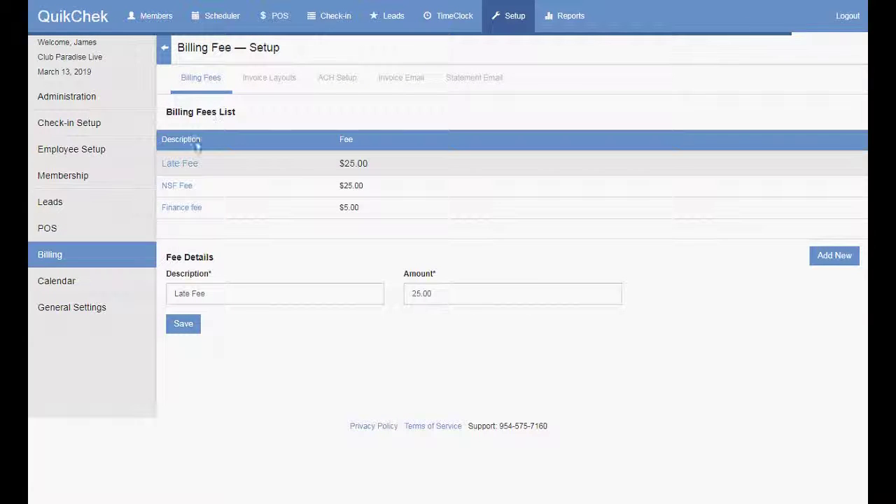
Step: Fill in a new billing fee described as "LAte fee" with an amount of 10, and close the form without saving
click(821, 258)
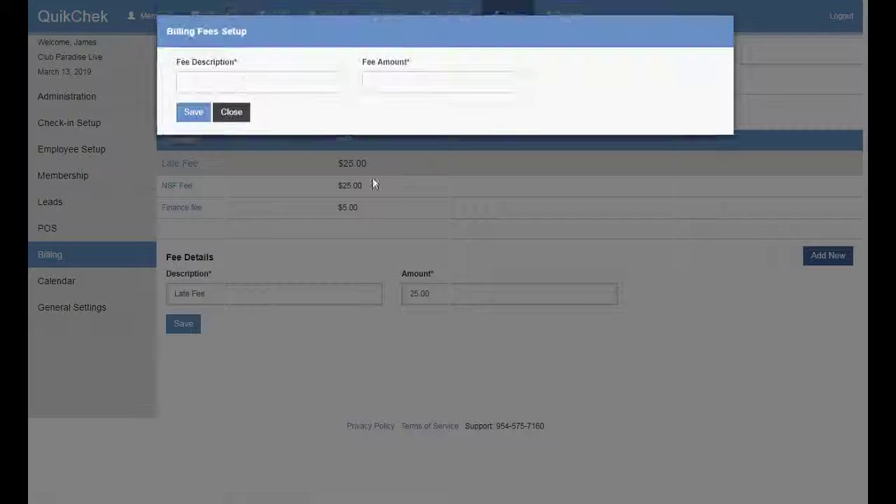
click(241, 86)
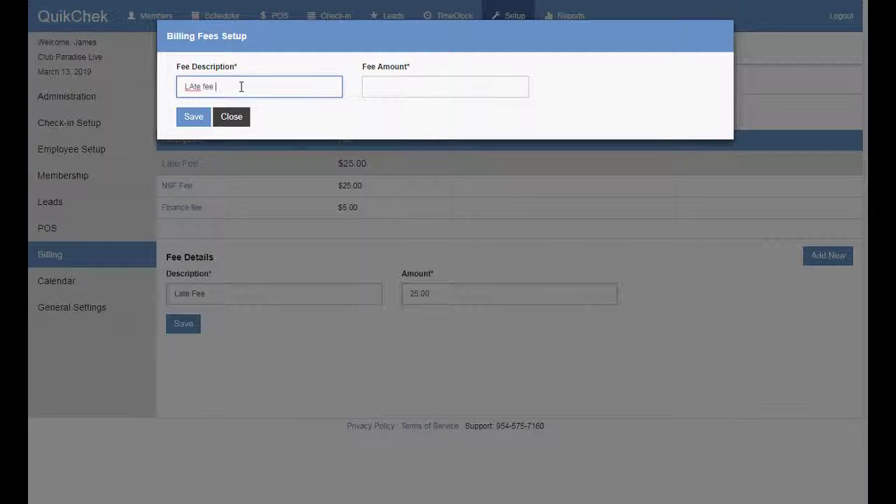
key(Tab)
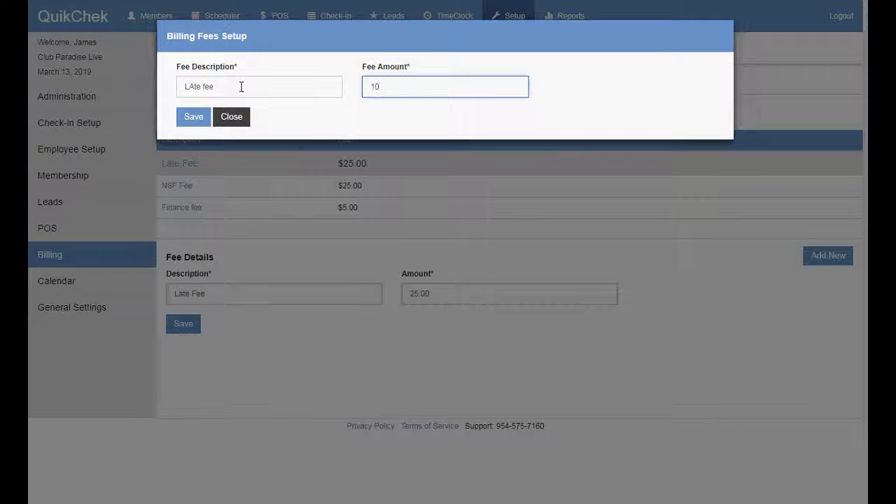
click(231, 116)
click(190, 163)
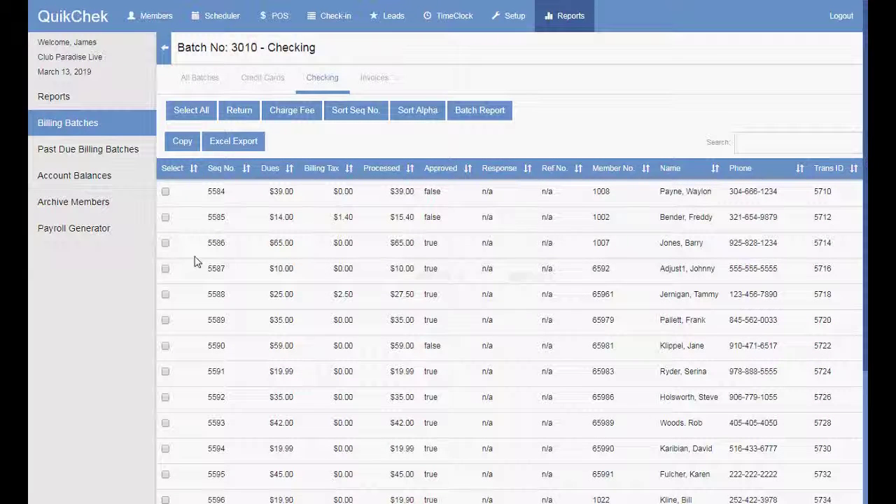
Step: Back in checking batch 3010, select records 5585, 5587 and 5589 as candidates for returning or charging a fee
click(166, 218)
click(165, 269)
click(166, 320)
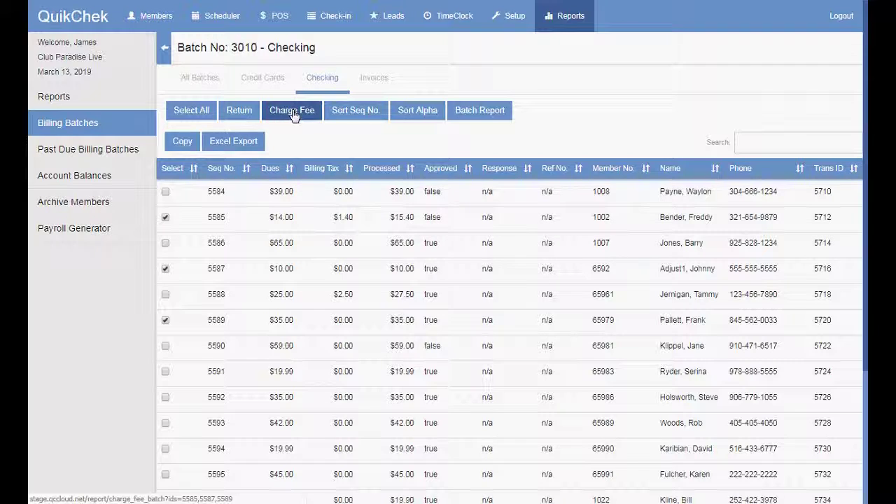
click(245, 113)
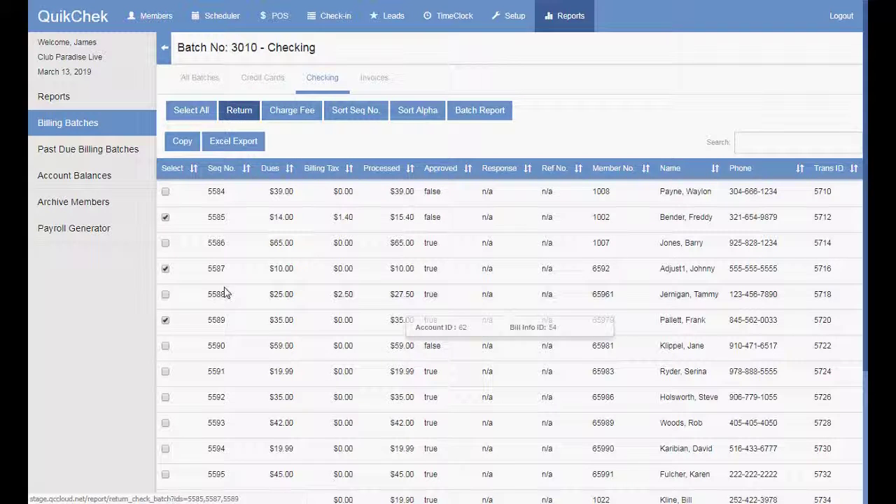
click(293, 114)
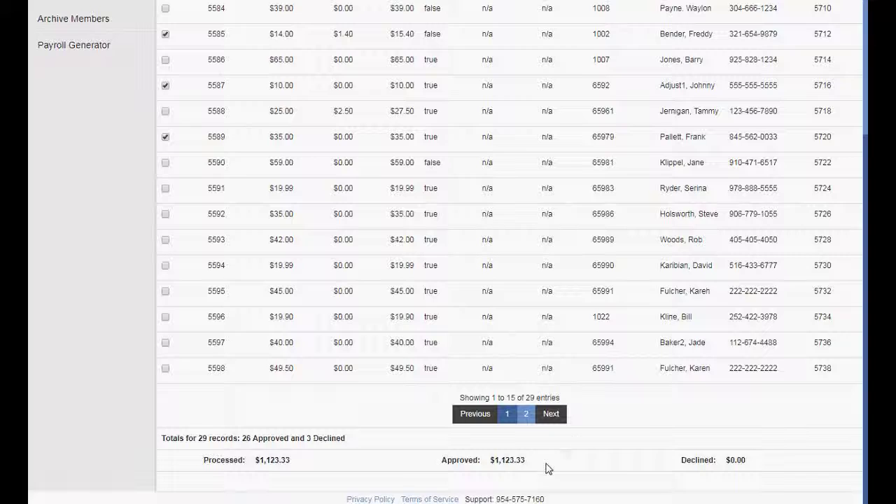
scroll(651, 416, up, 5)
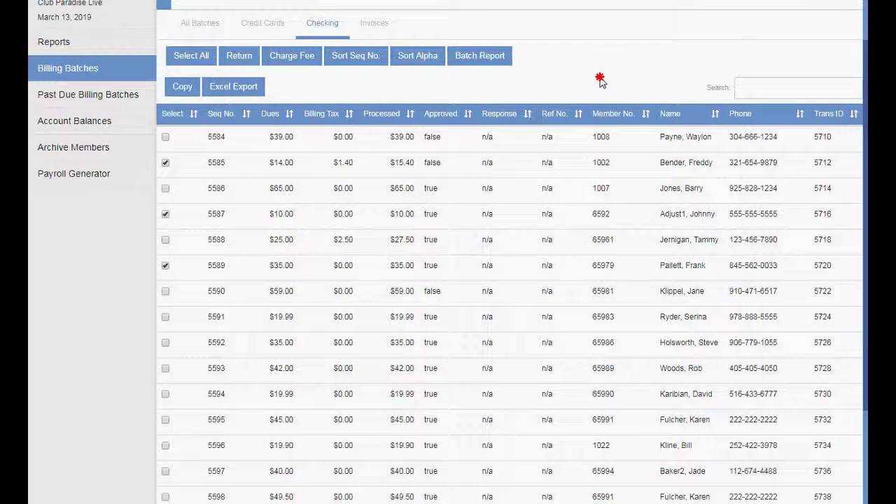